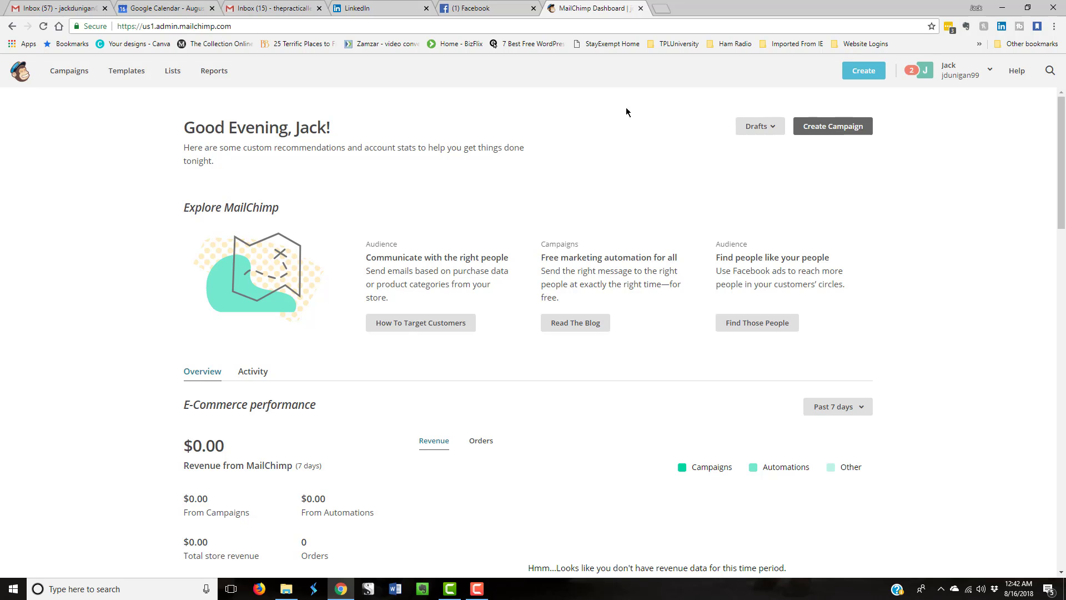
Start a new automated email campaign of the type that welcomes new subscribers
left_click(62, 76)
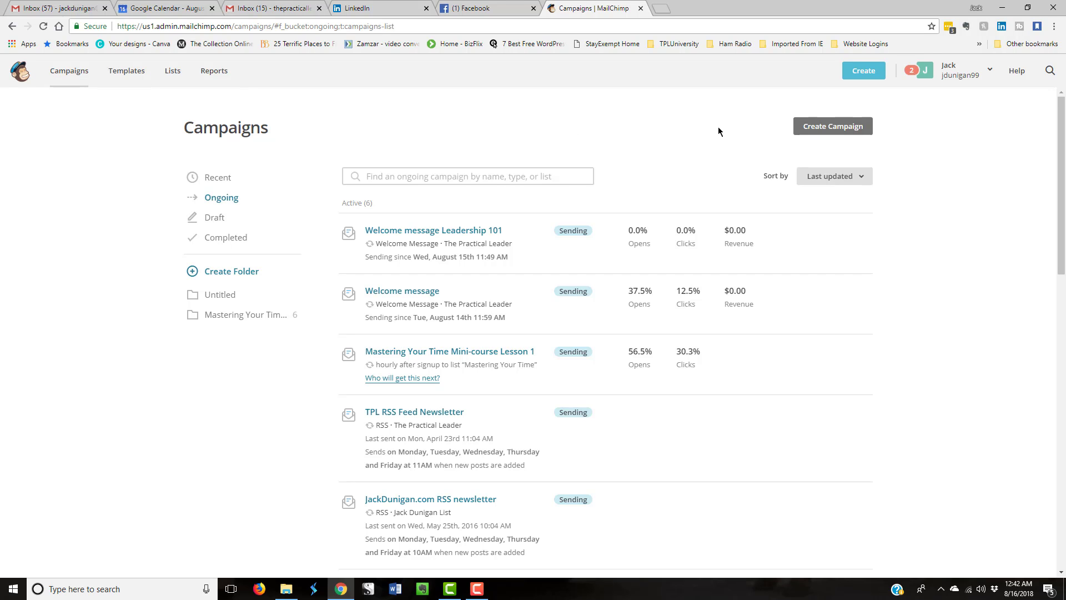
left_click(842, 131)
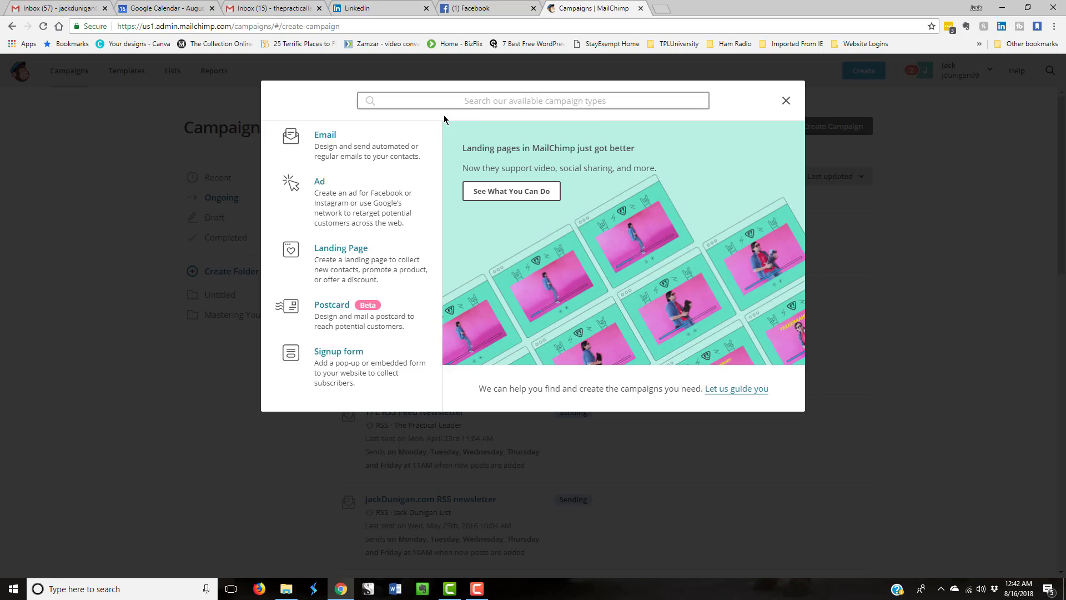
left_click(330, 140)
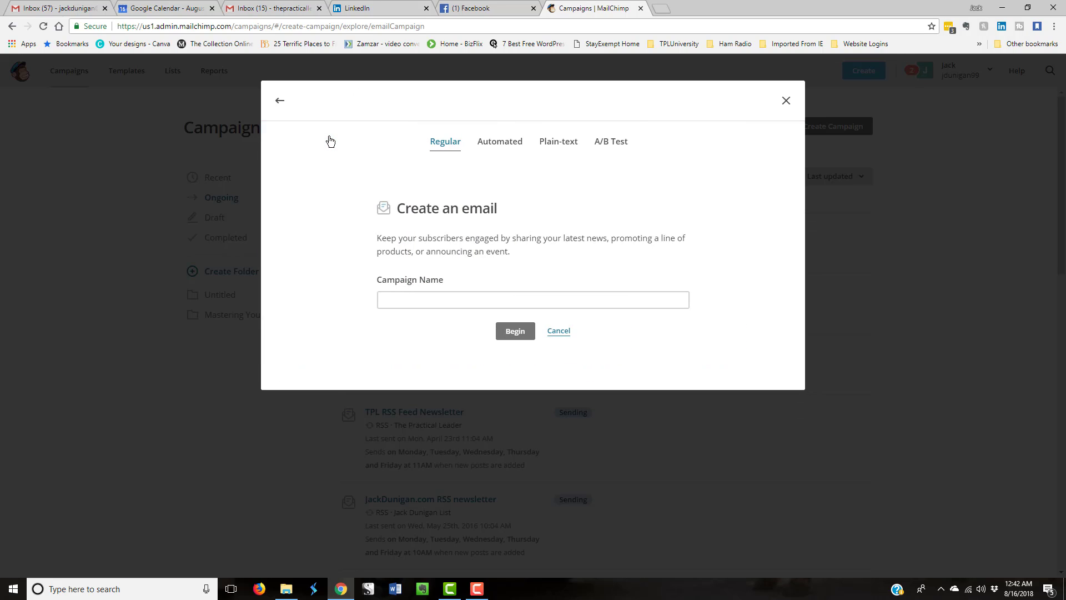
left_click(501, 145)
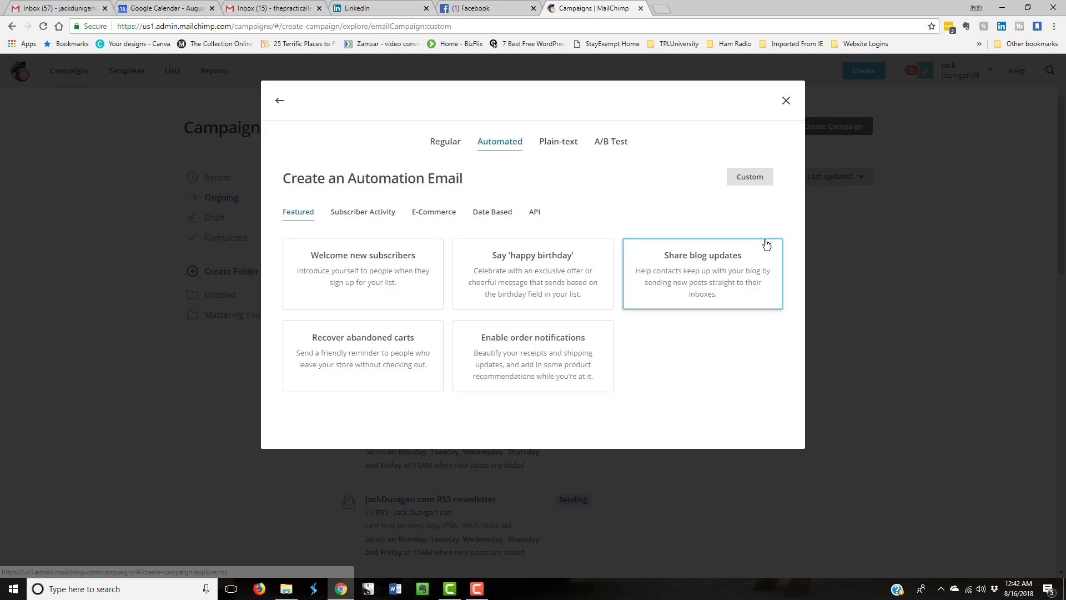
left_click(387, 257)
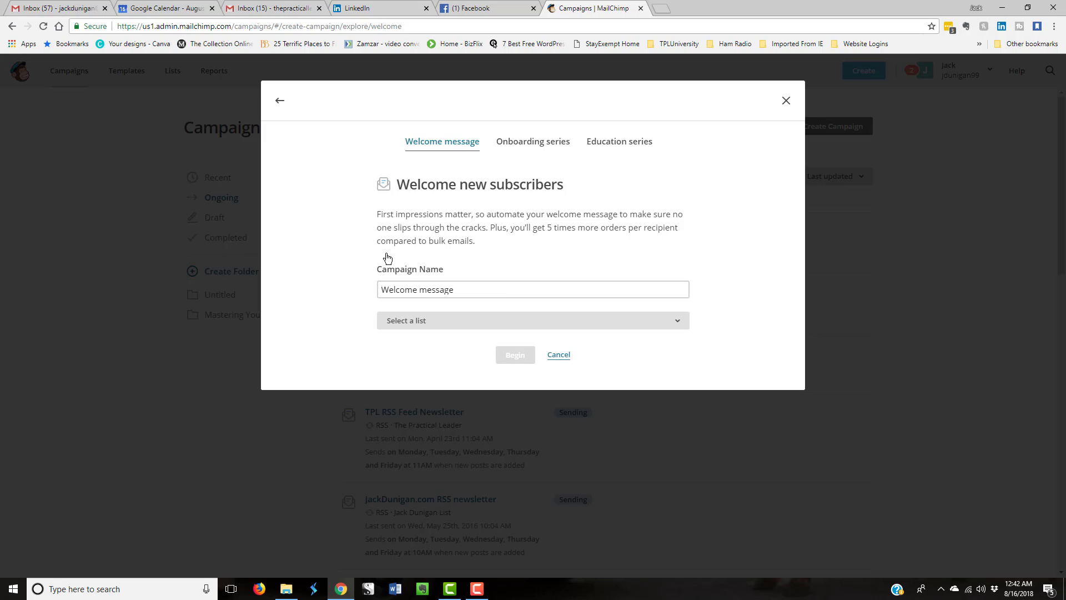
Name the campaign "Welcome message Family Sessions", assign it to The Practical Leader list and begin building it
left_click(464, 290)
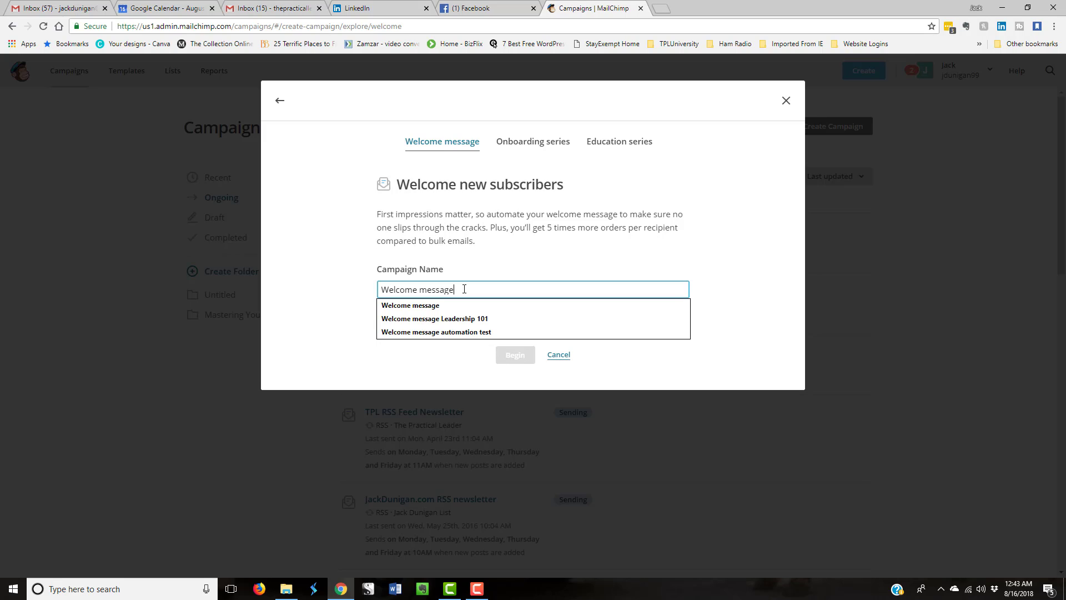
type("Famil")
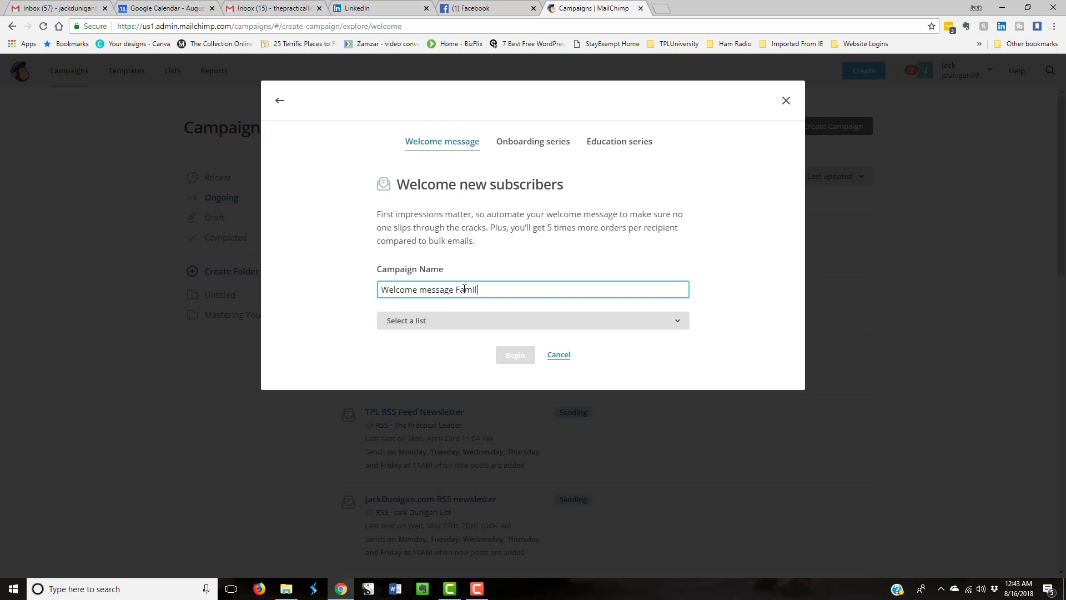
type("y Sessions")
left_click(680, 324)
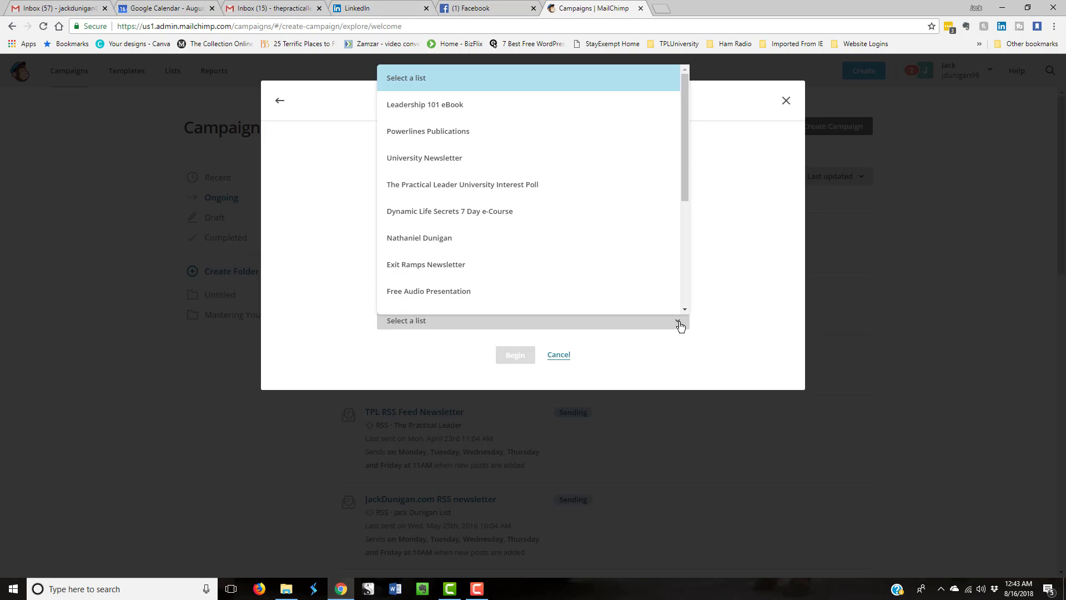
left_click_drag(685, 192, 691, 300)
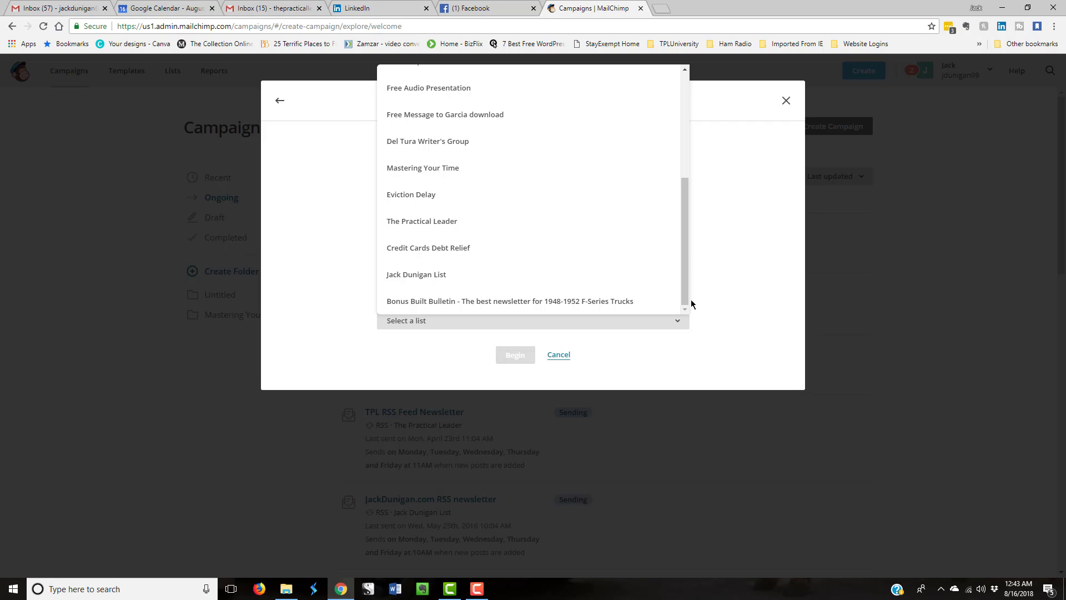
left_click(435, 222)
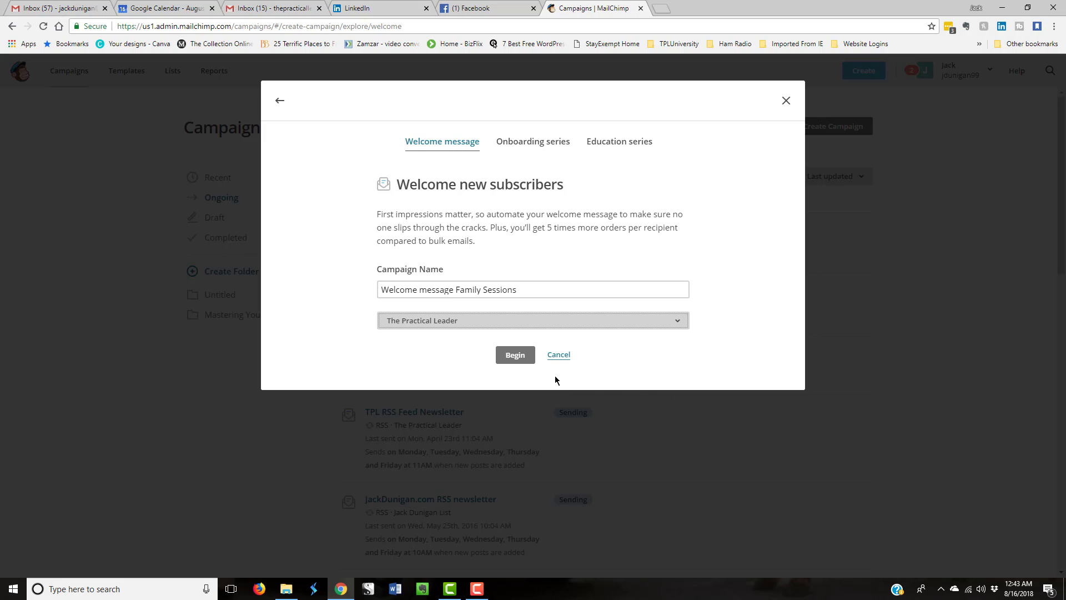
left_click(519, 359)
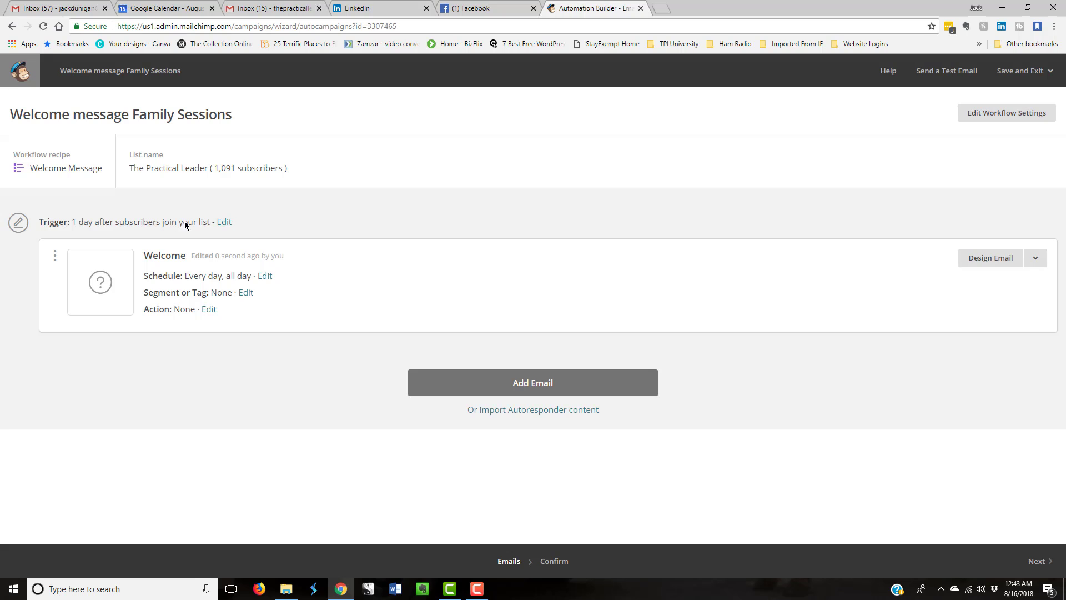
Change the workflow trigger's delay to immediately after subscribers join the list and save the trigger
left_click(224, 223)
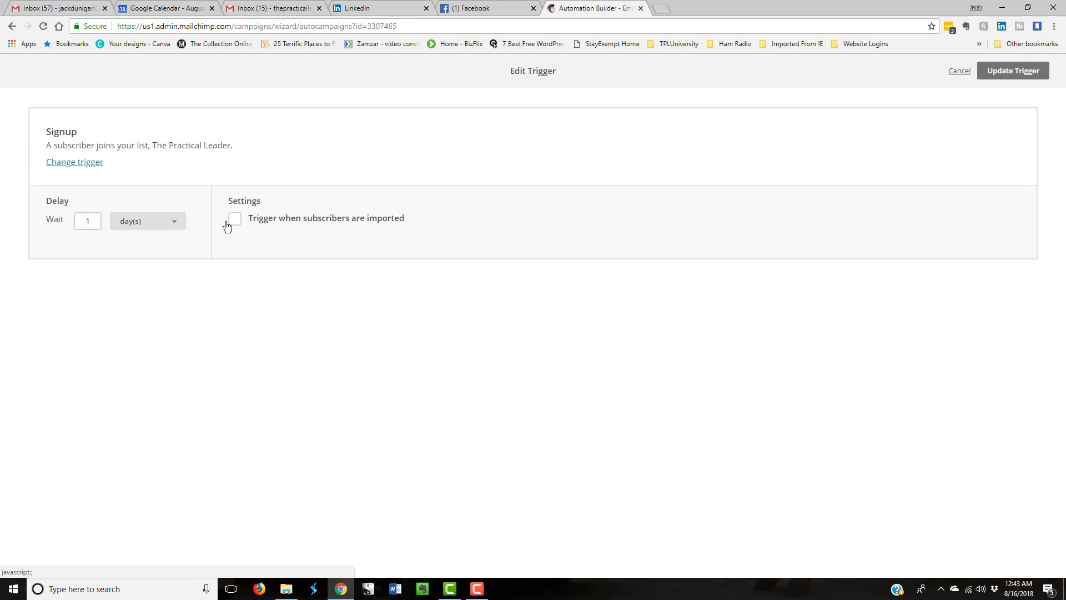
left_click(175, 225)
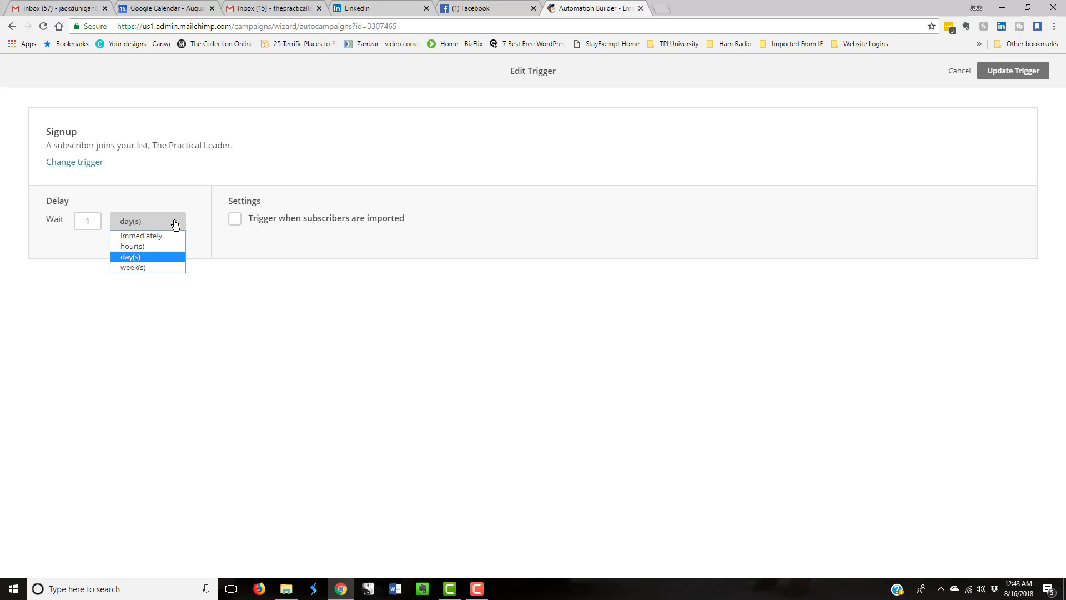
left_click(158, 237)
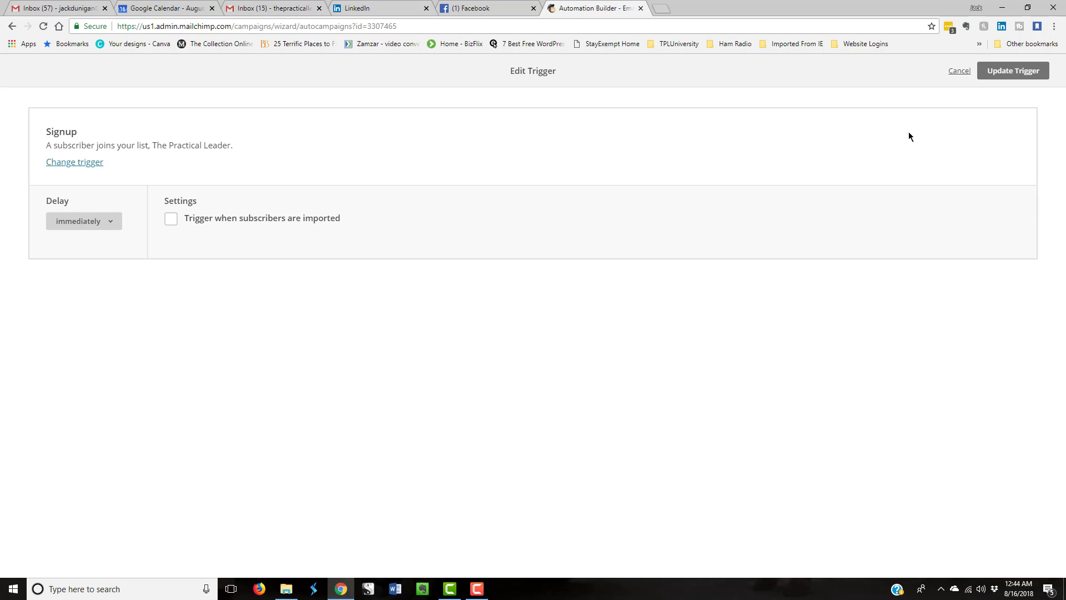
left_click(1023, 75)
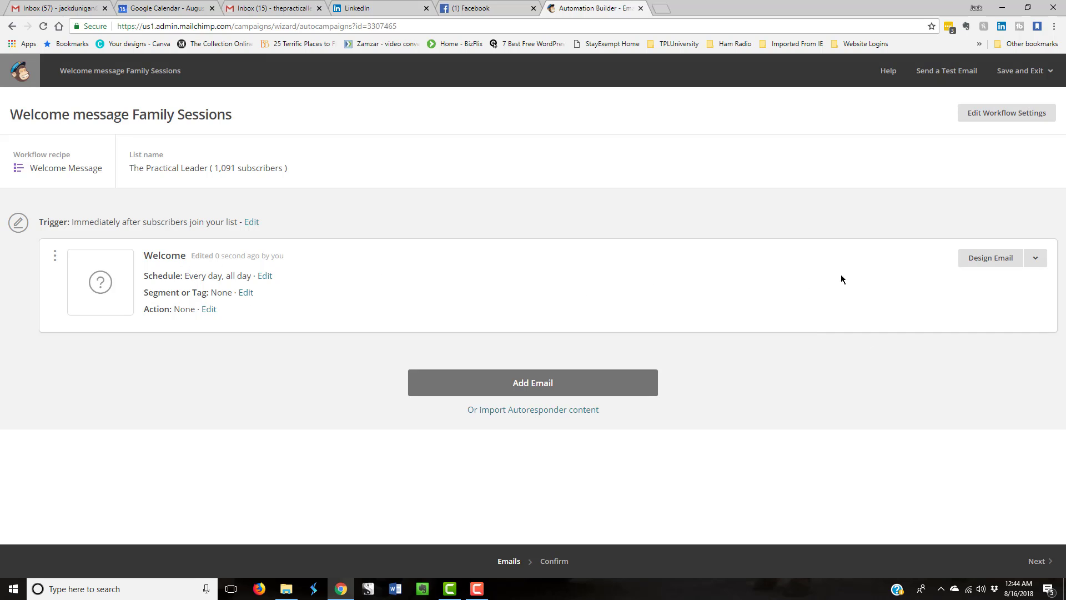
Open the Welcome email for design and rename it "Welcome Family Sessions"
left_click(995, 260)
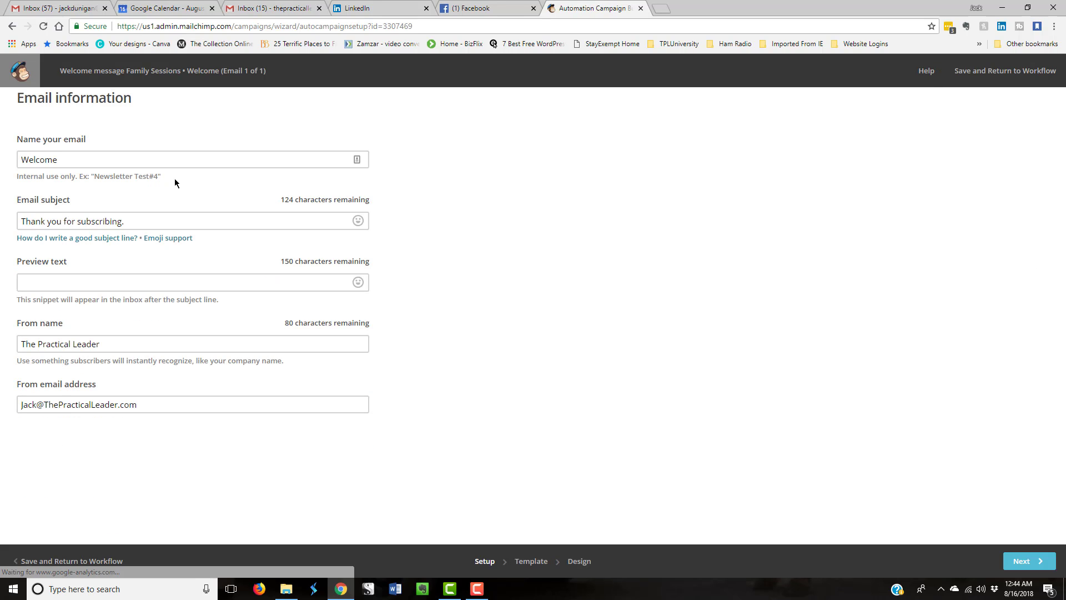
left_click(125, 160)
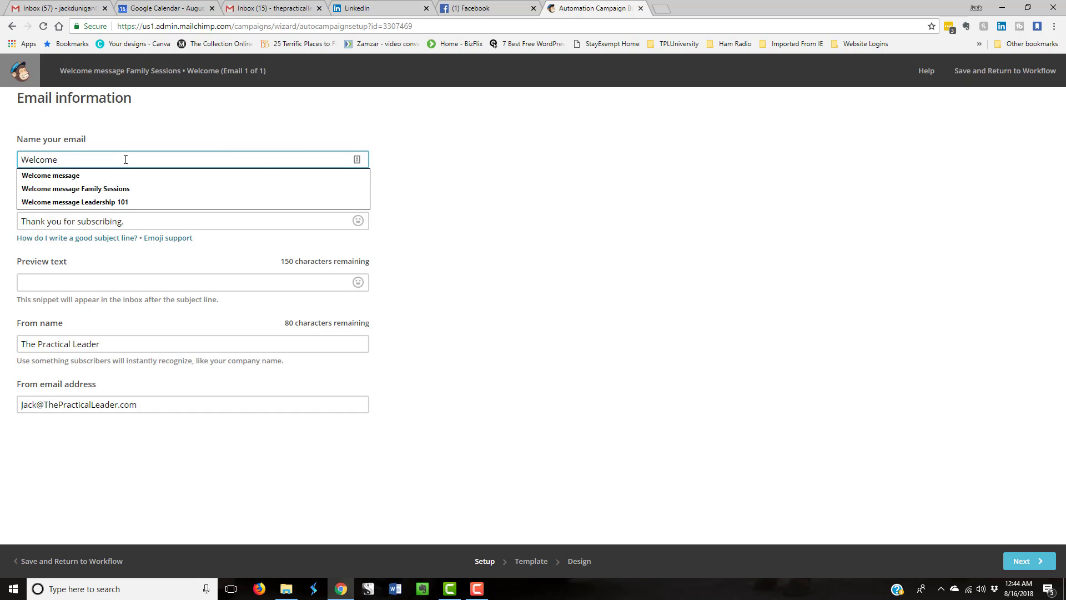
left_click(573, 188)
left_click(132, 161)
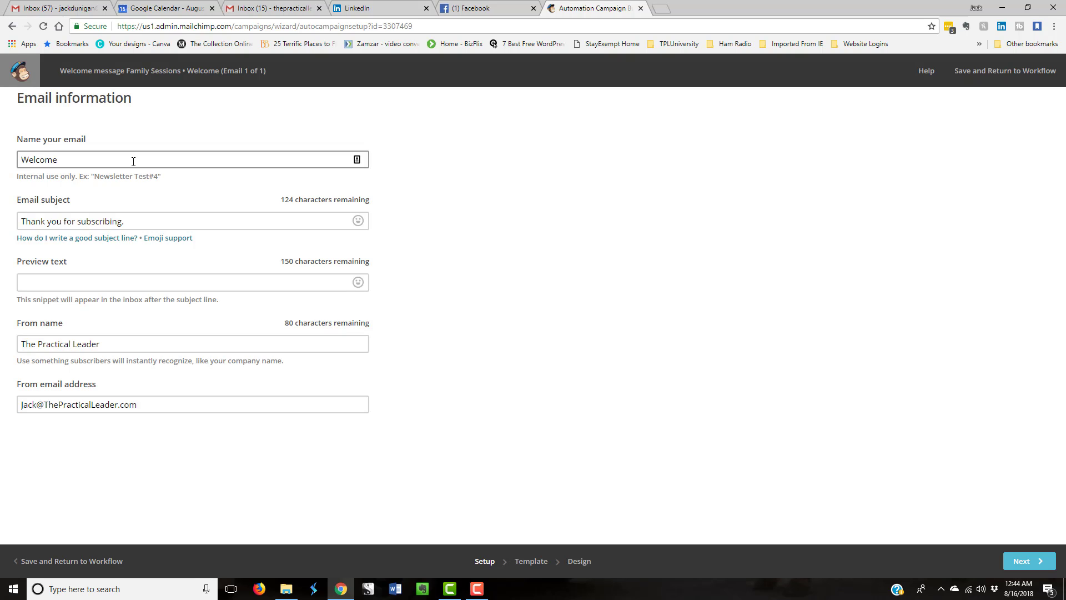
left_click(133, 161)
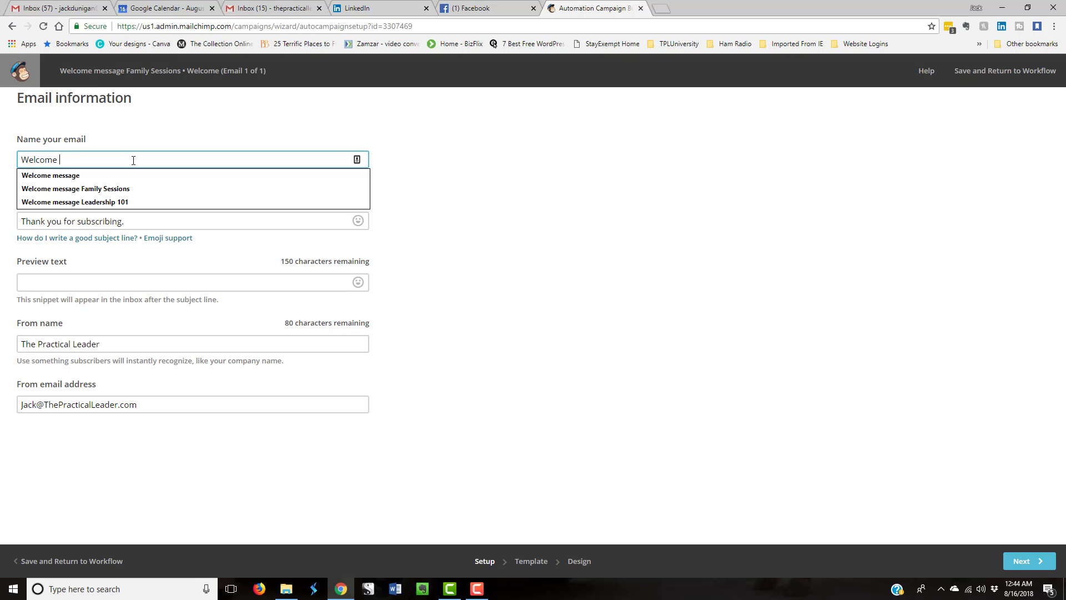
type("Family")
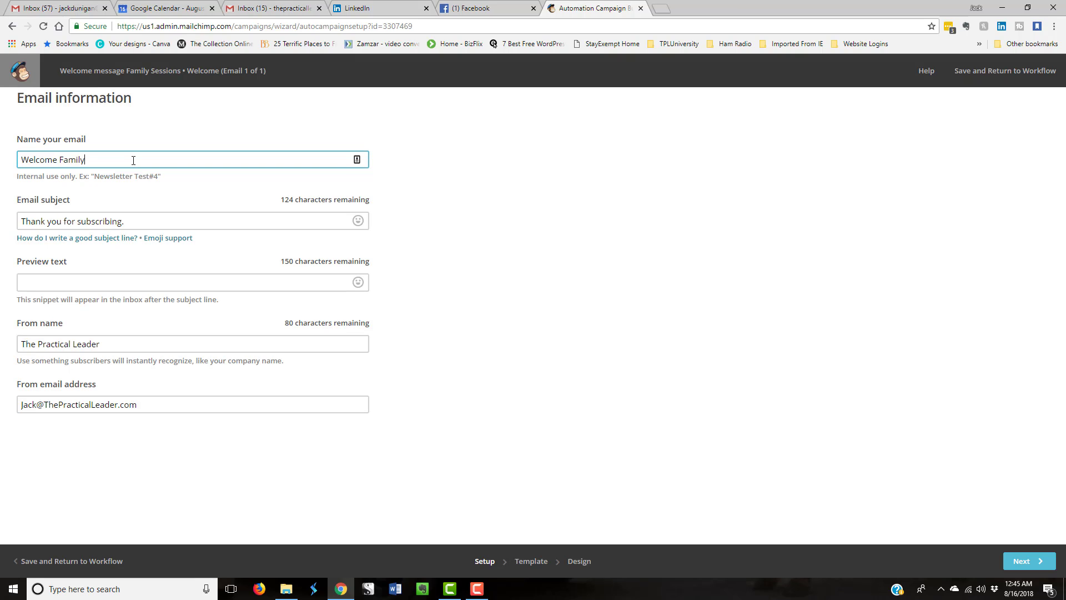
type(" Session s")
Keep the default email subject, continue to the template selection and choose the Simple Text layout
left_click_drag(138, 222, 18, 226)
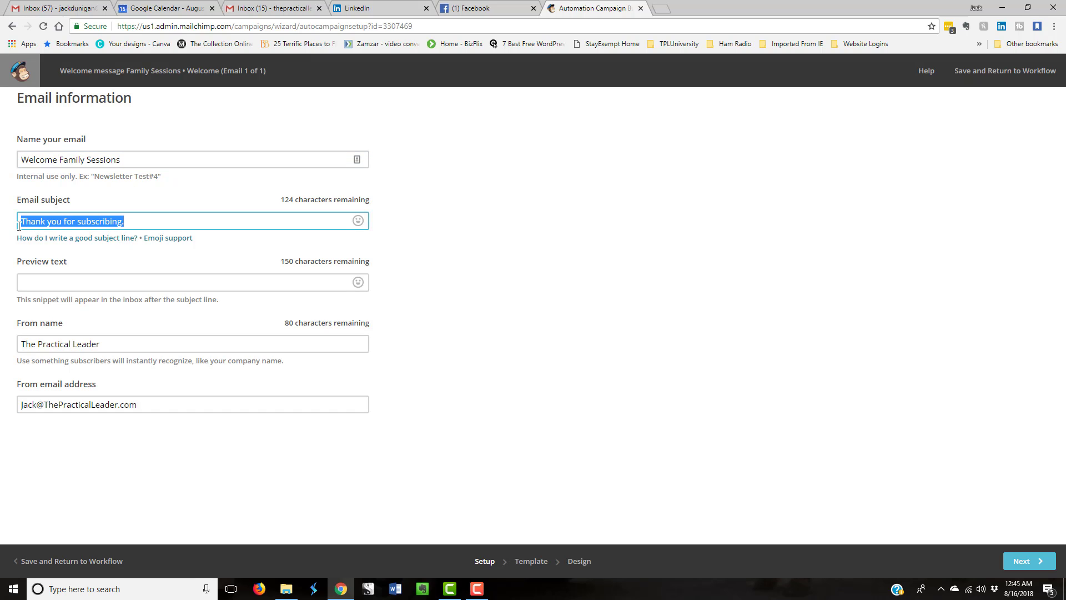
left_click(155, 223)
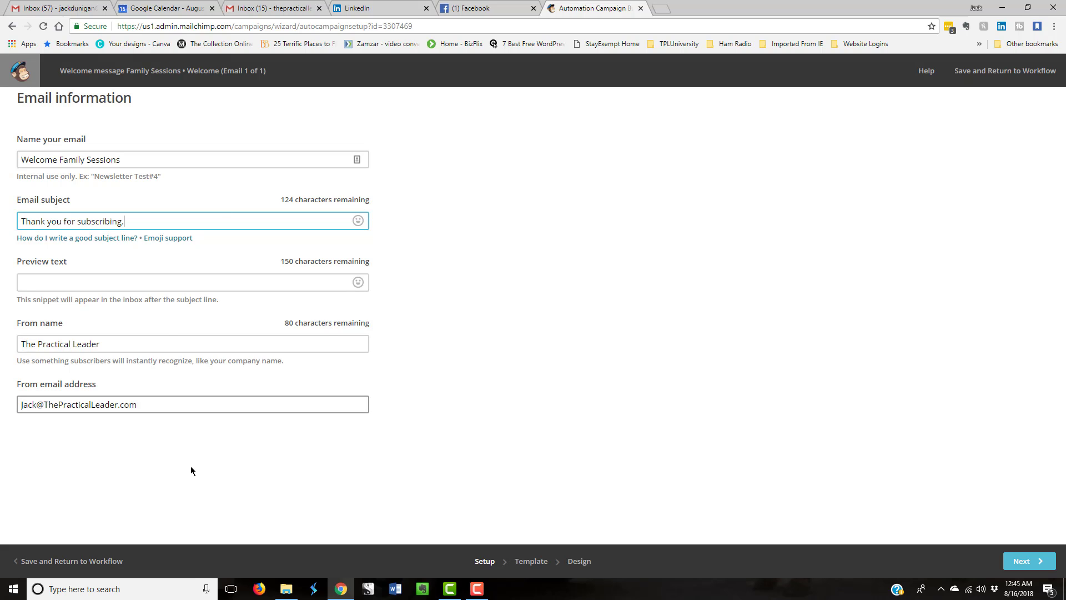
left_click(1025, 563)
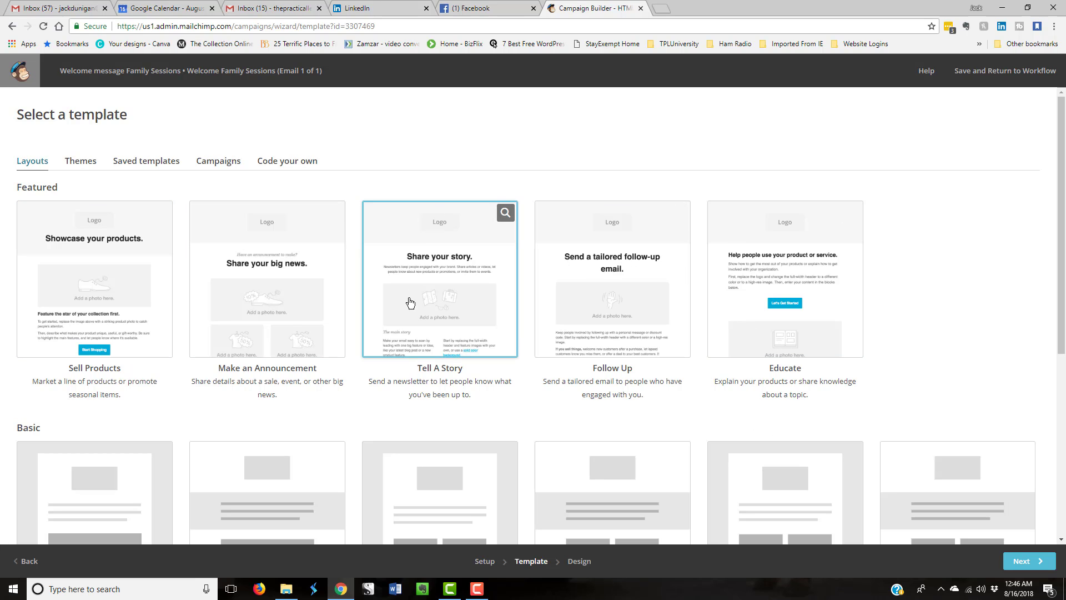
scroll(733, 400, "down", 2)
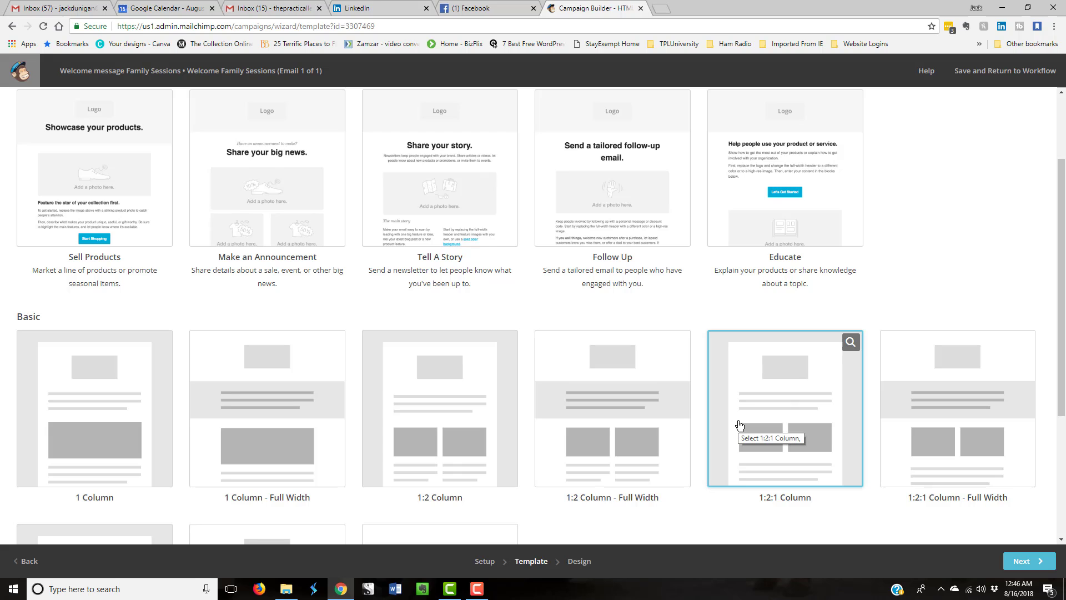
scroll(740, 425, "down", 3)
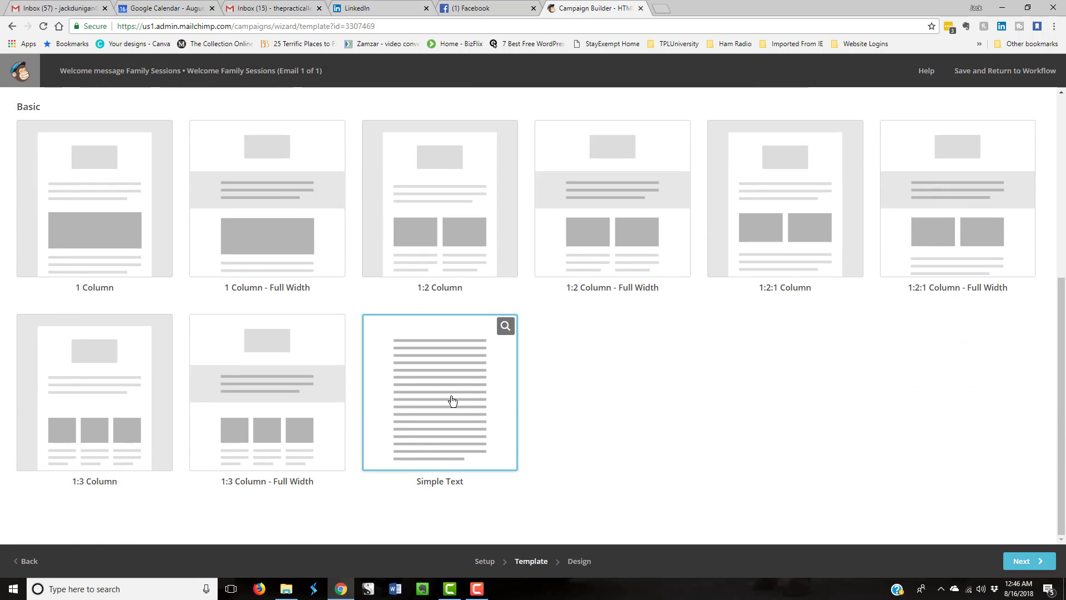
left_click(453, 400)
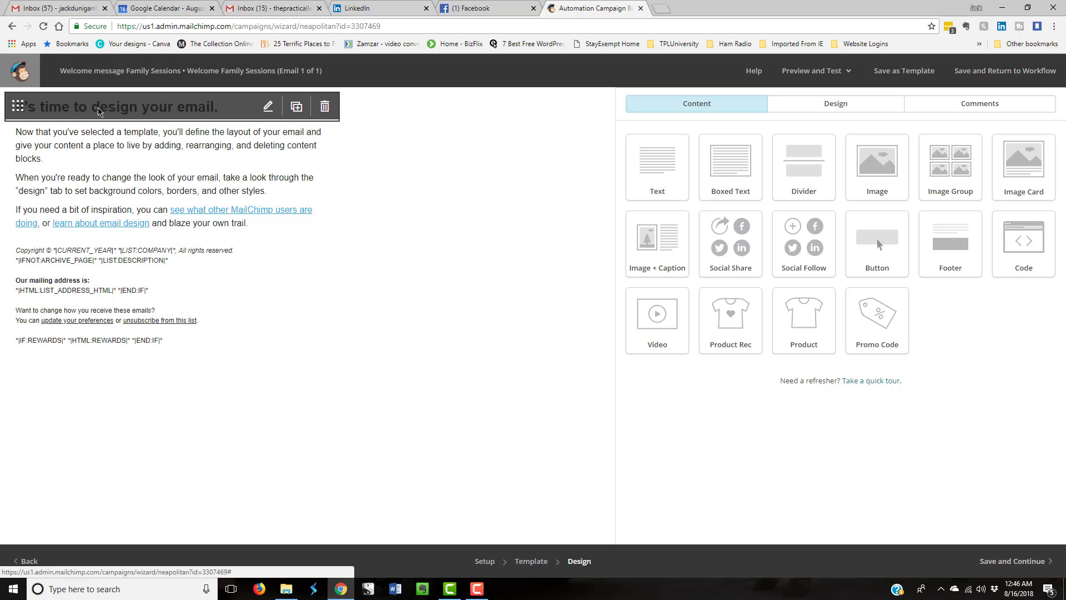
Delete the placeholder heading "It's time to design your email." from the first text block
left_click(268, 107)
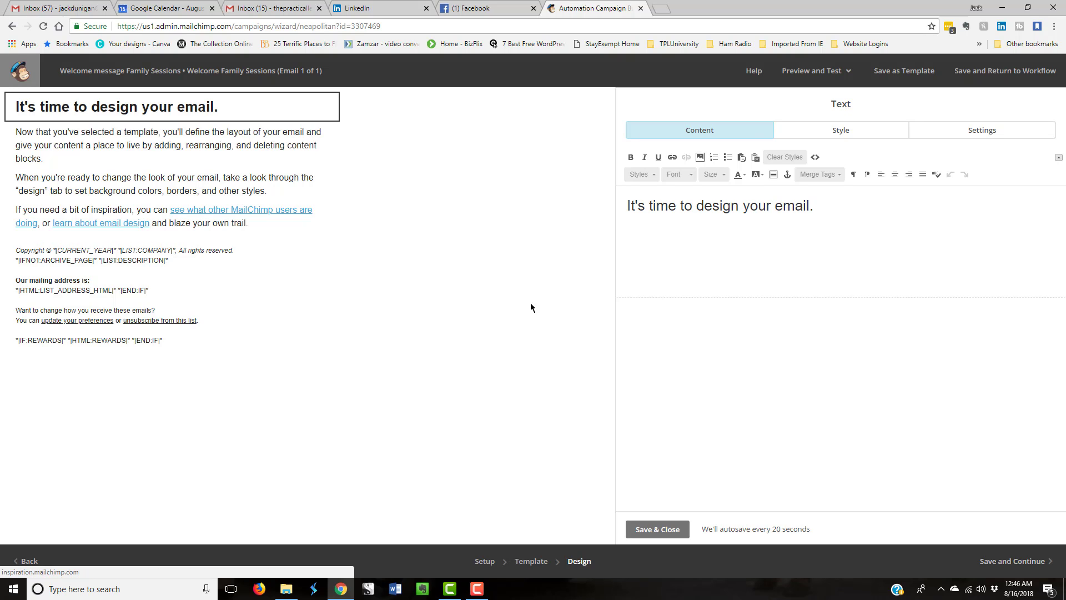
left_click_drag(822, 204, 623, 197)
key("BackSpace")
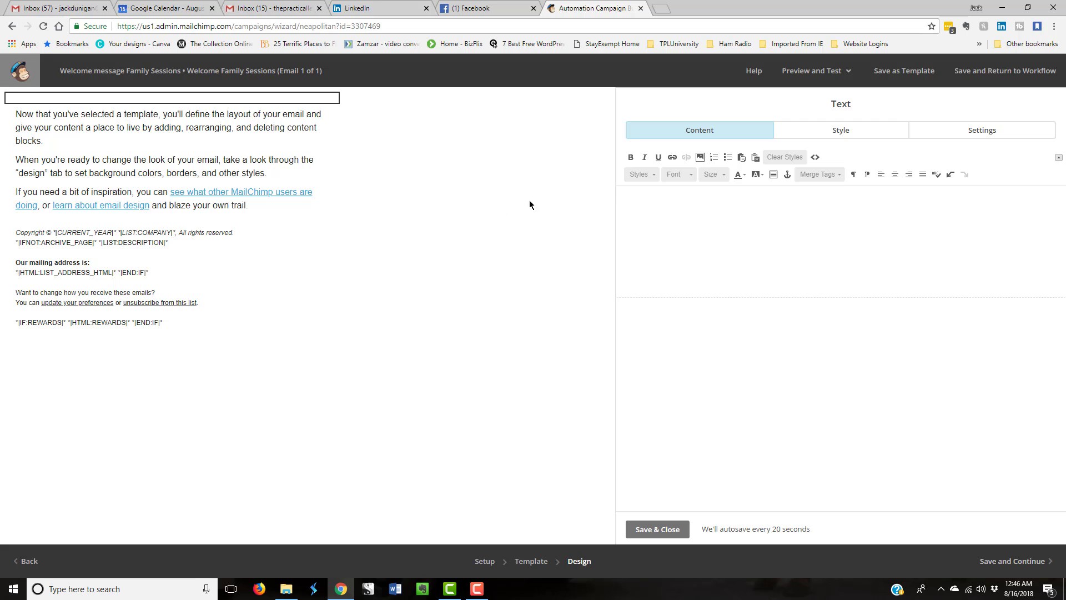
Pick The Practical Leader logo from the stored files as the image for the emptied heading block
left_click(701, 157)
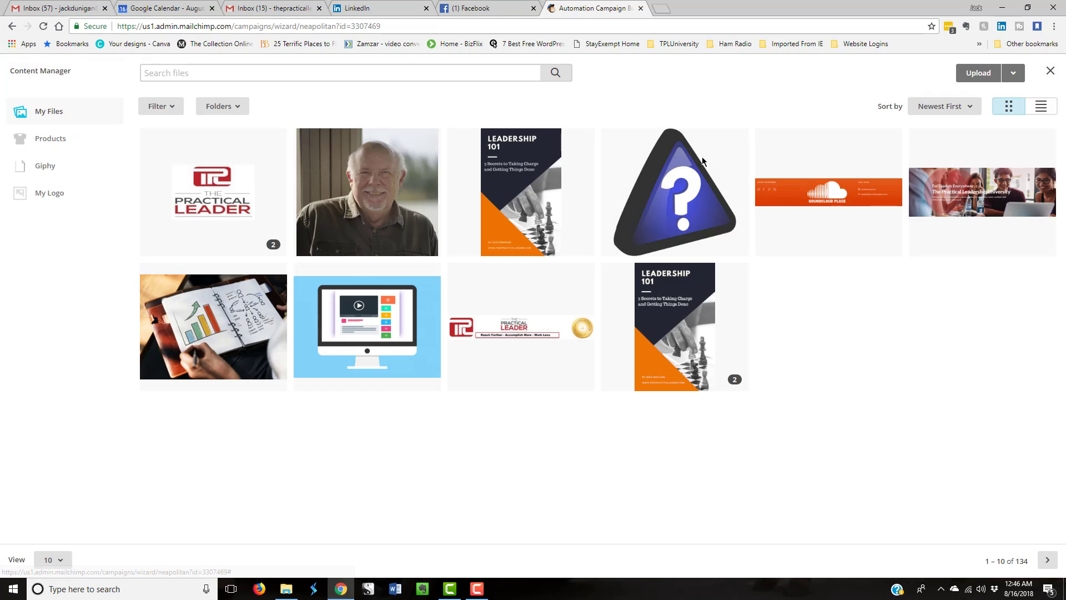
left_click(222, 196)
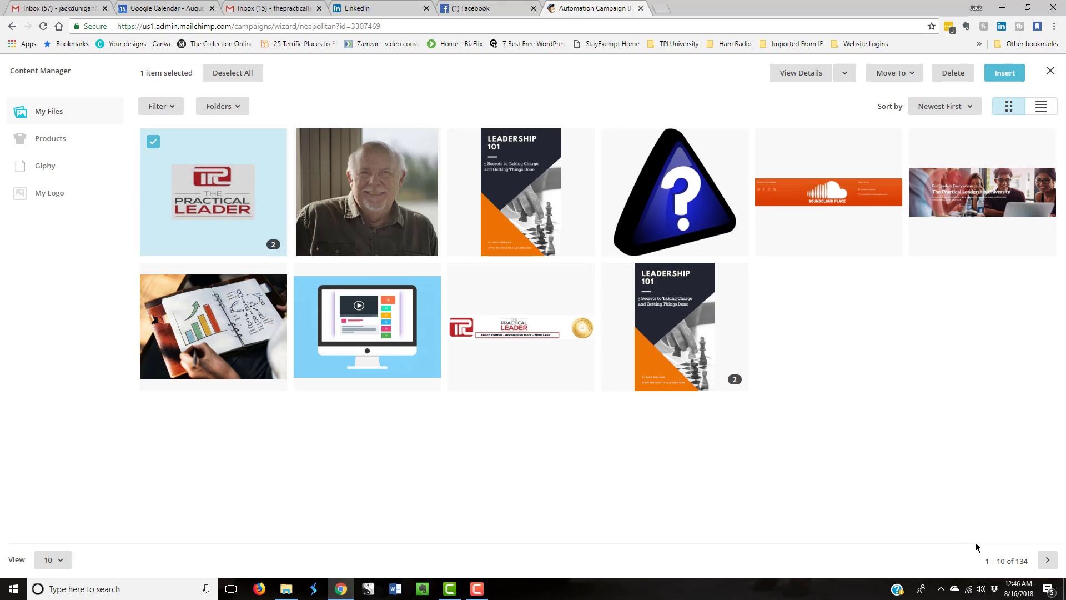
left_click(1012, 77)
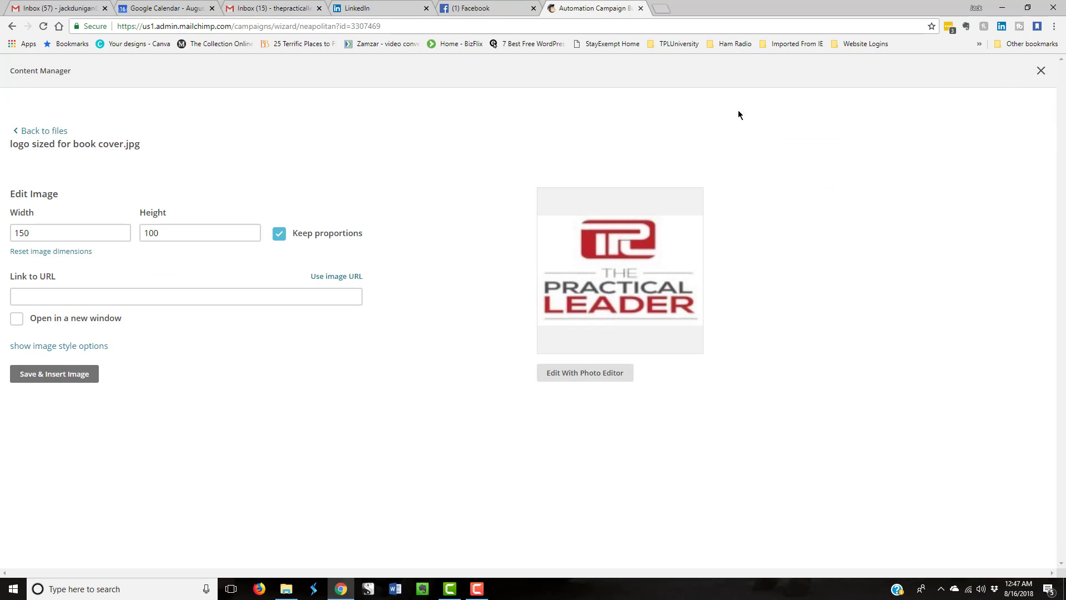
left_click(28, 233)
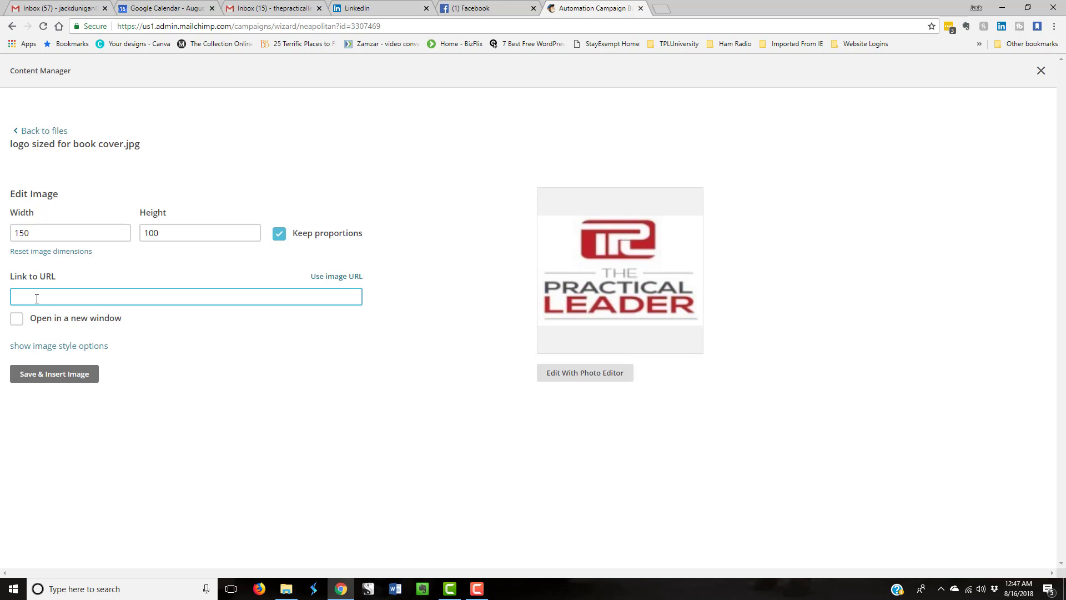
type("hh")
type("tto")
type("://www.t")
type("hepract")
type("icalleader.")
type("com")
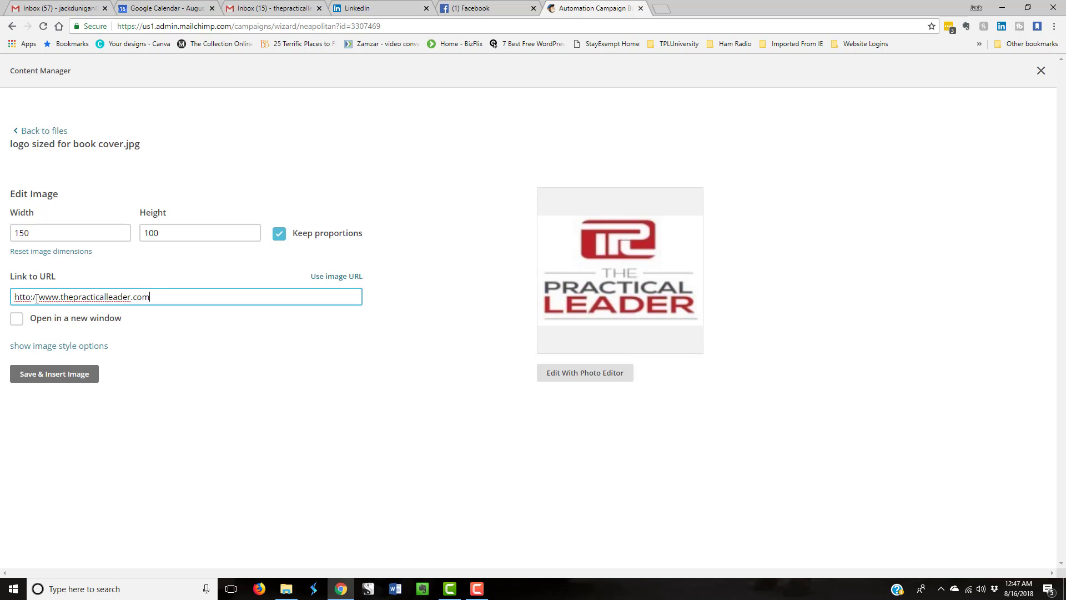
left_click(40, 299)
left_click(28, 300)
key("BackSpace")
type("p")
key("BackSpace")
type("p")
left_click(17, 319)
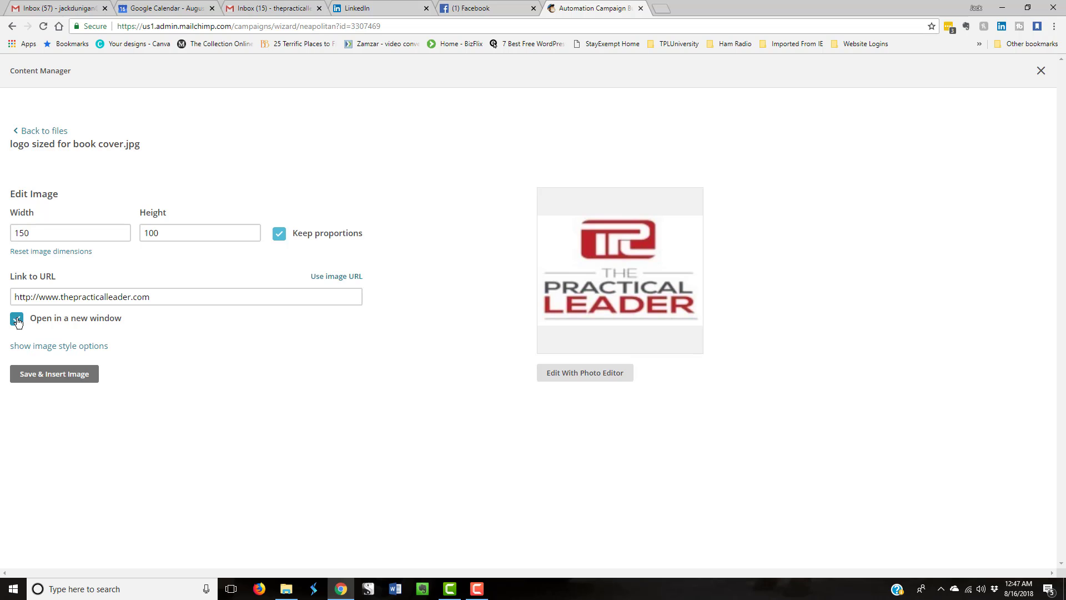
left_click(62, 381)
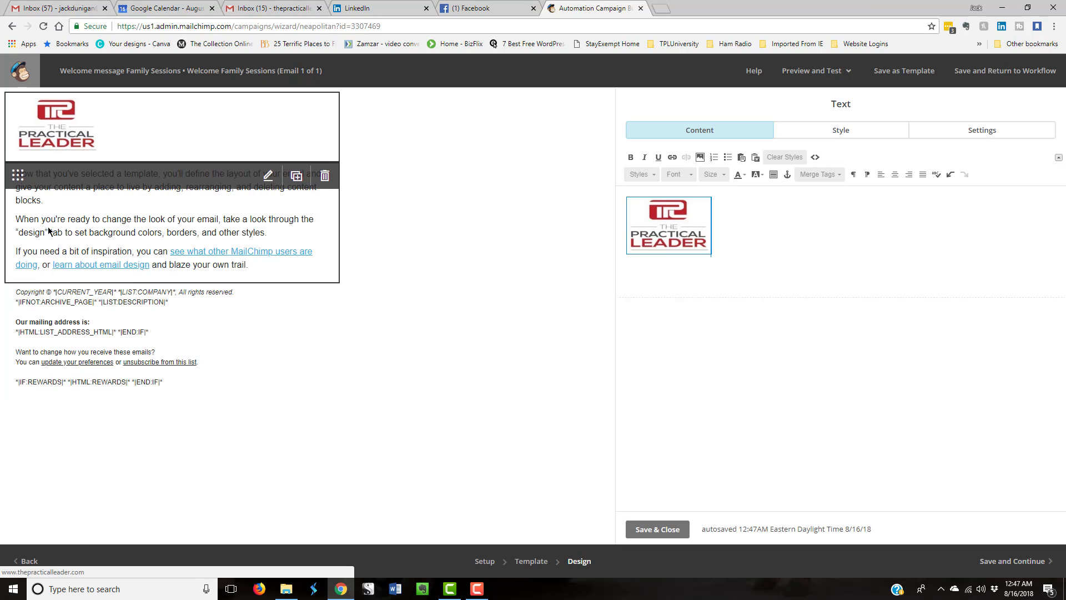
Replace the placeholder paragraphs in the body text block with "Test content" and save the block
left_click(268, 177)
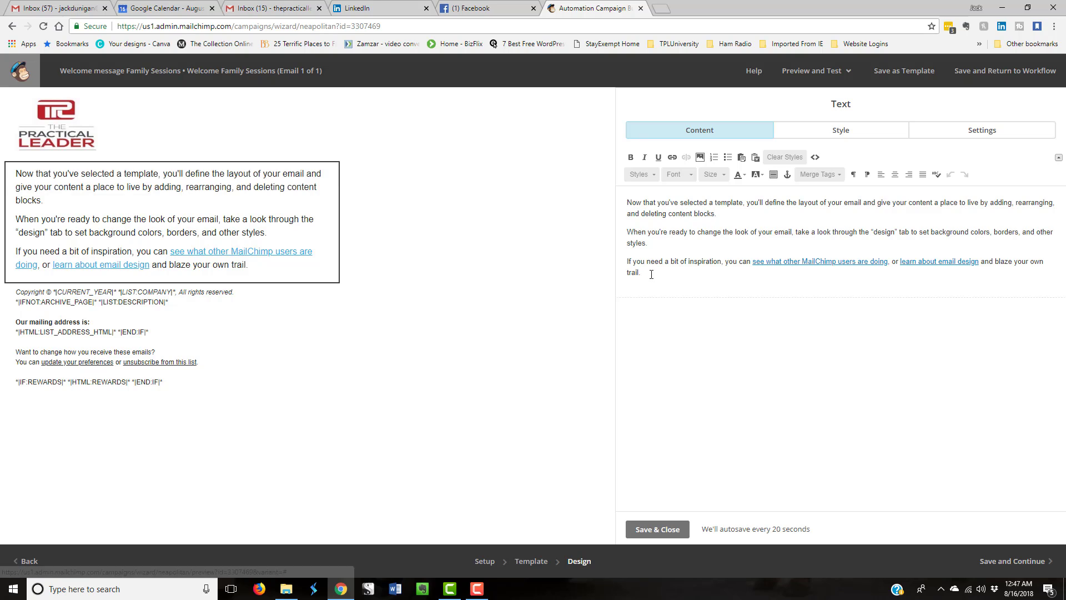
left_click_drag(641, 273, 626, 203)
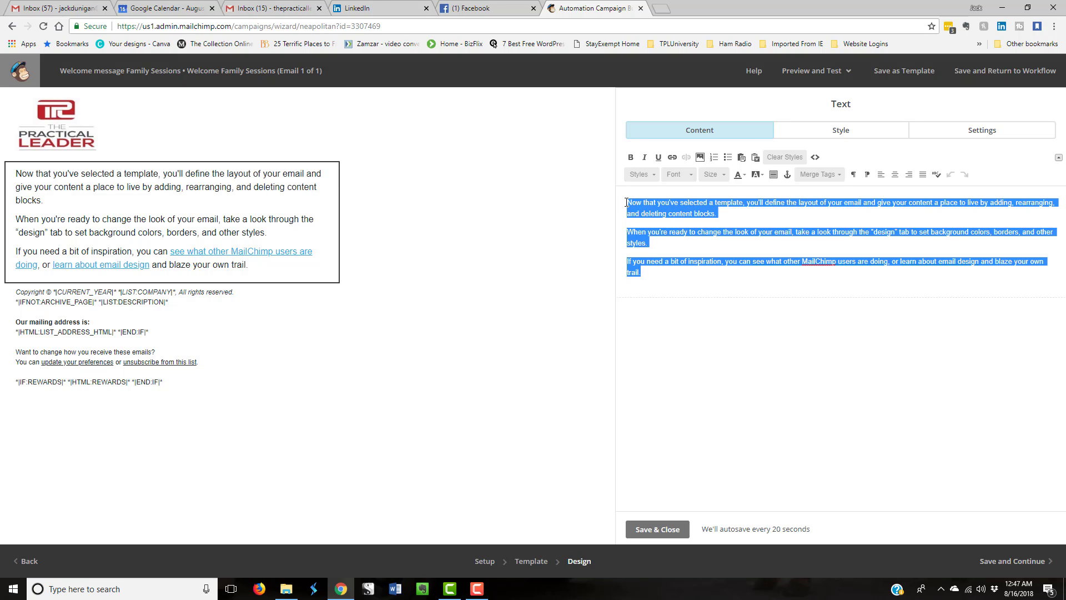
key("Delete")
type("Tes")
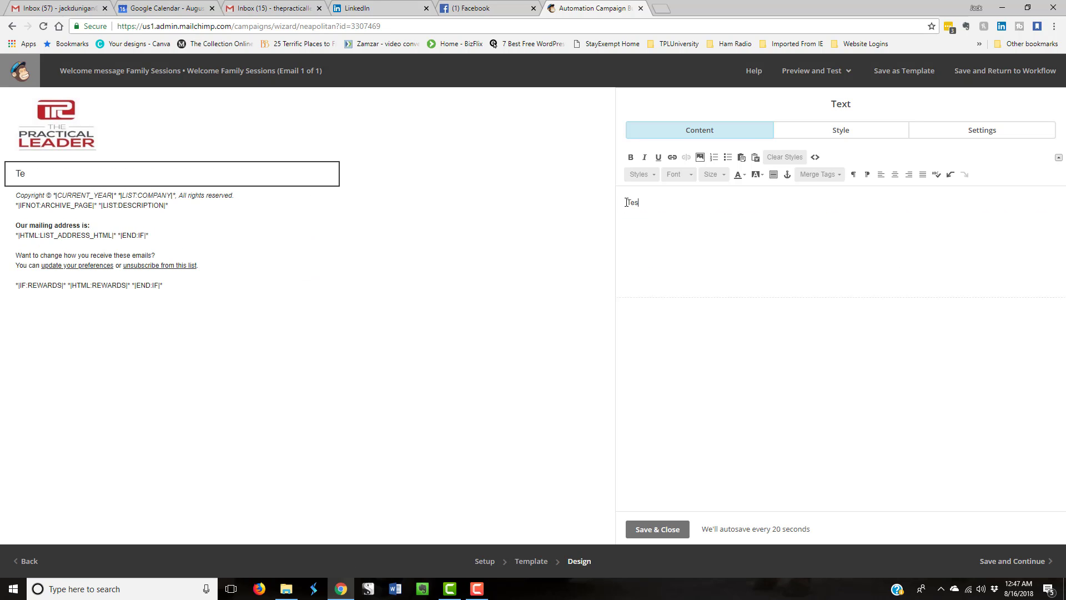
type("t conte")
type("ent")
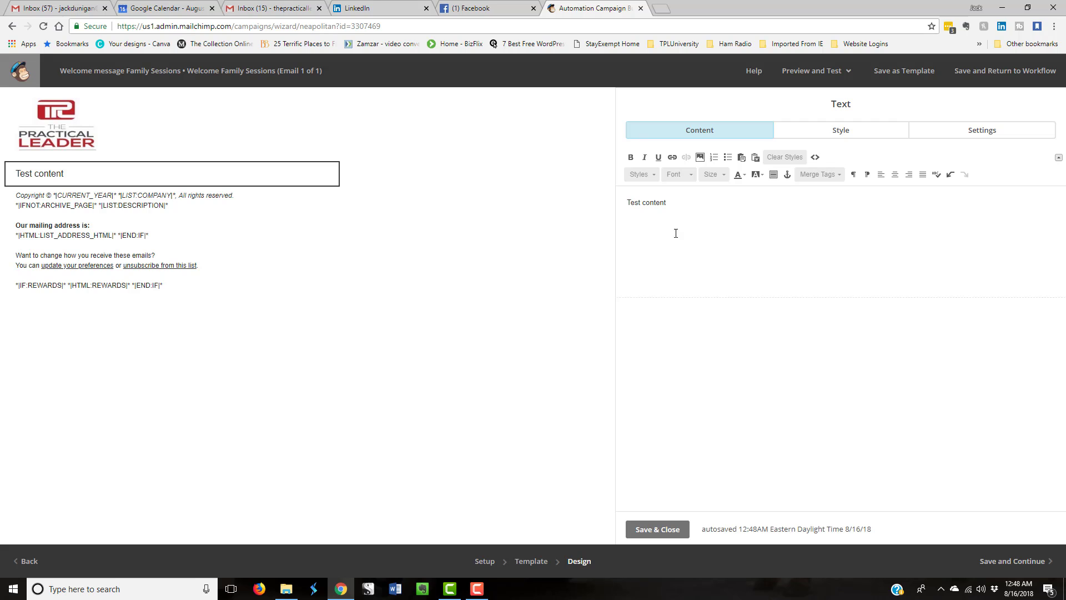
left_click(671, 535)
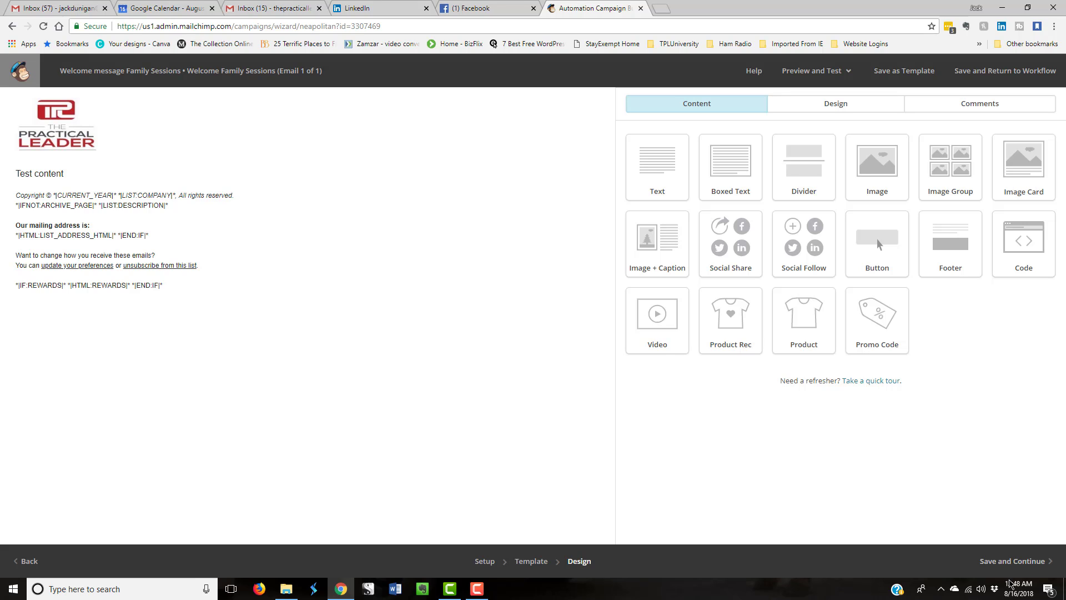
Add the greeting "Hi *|FNAME|*," above the test content using the First Name merge tag, then save the email and return to the workflow
left_click(47, 179)
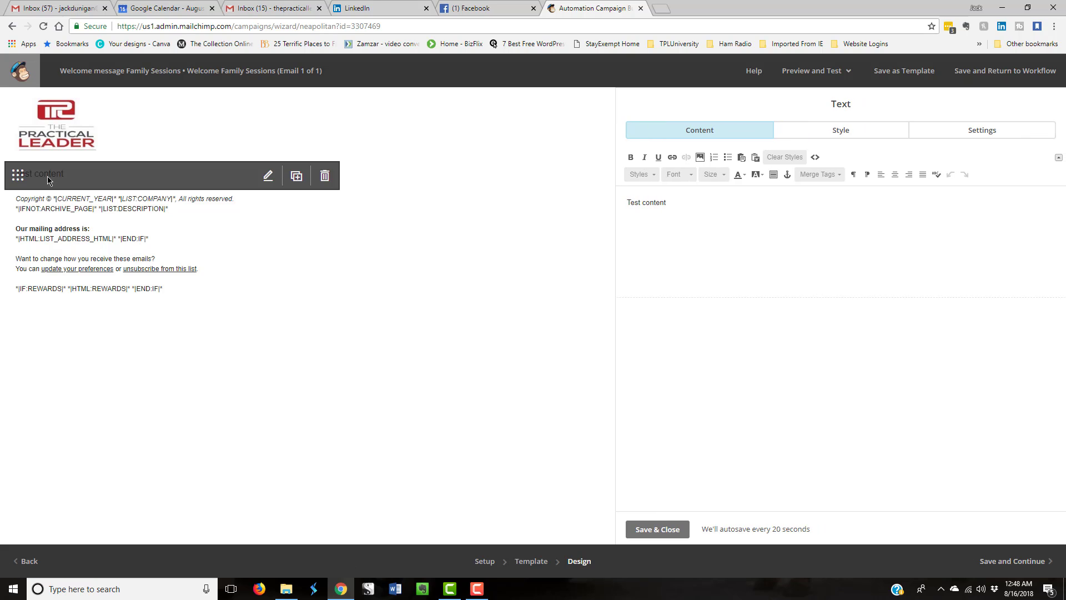
left_click(628, 204)
key("Return")
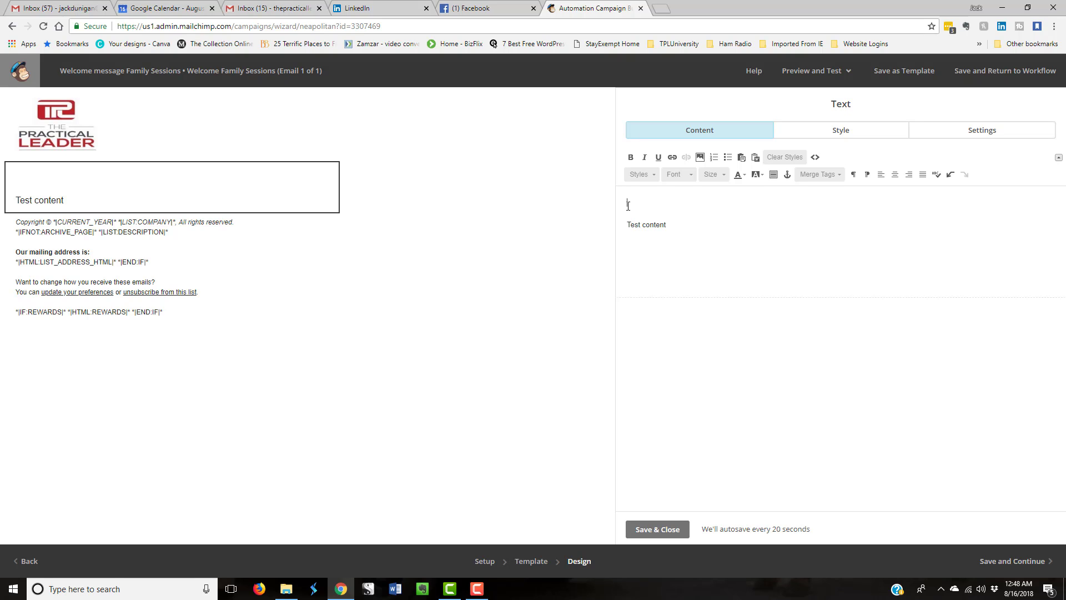
type("Hi")
left_click(839, 176)
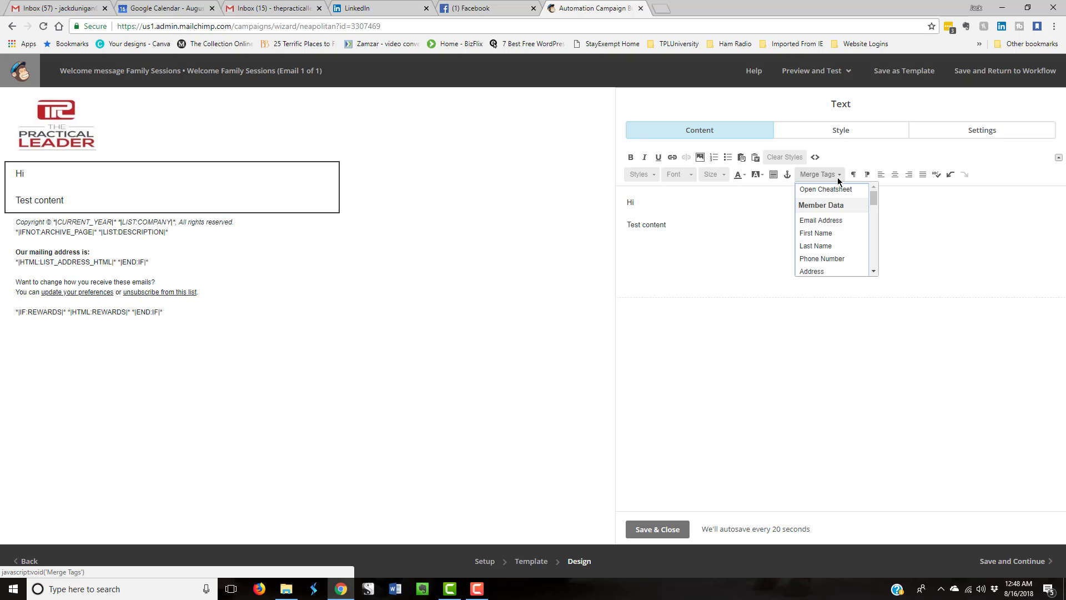
left_click(829, 234)
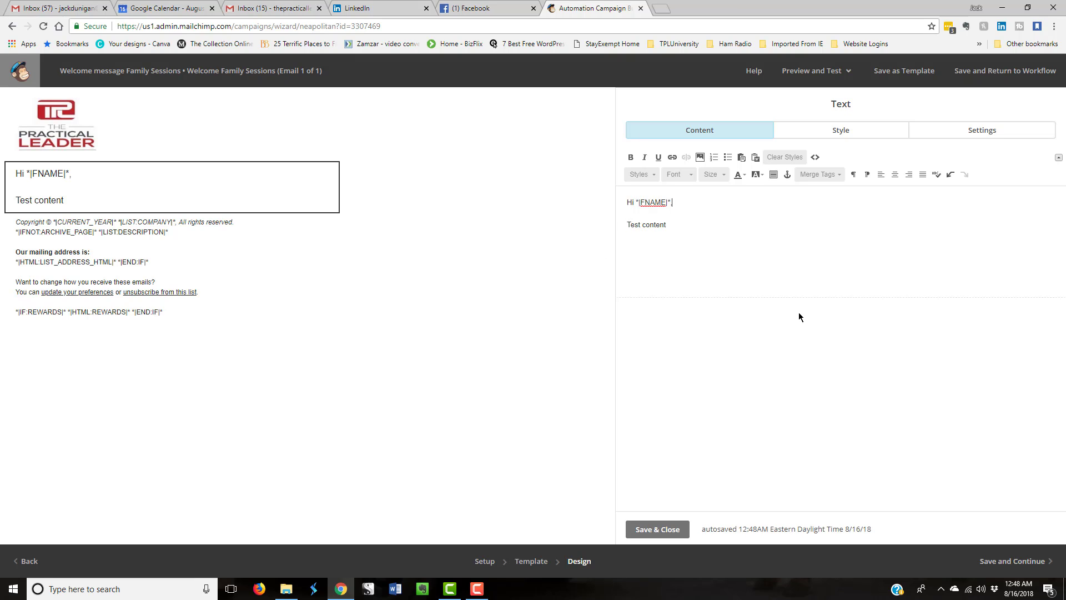
left_click(658, 530)
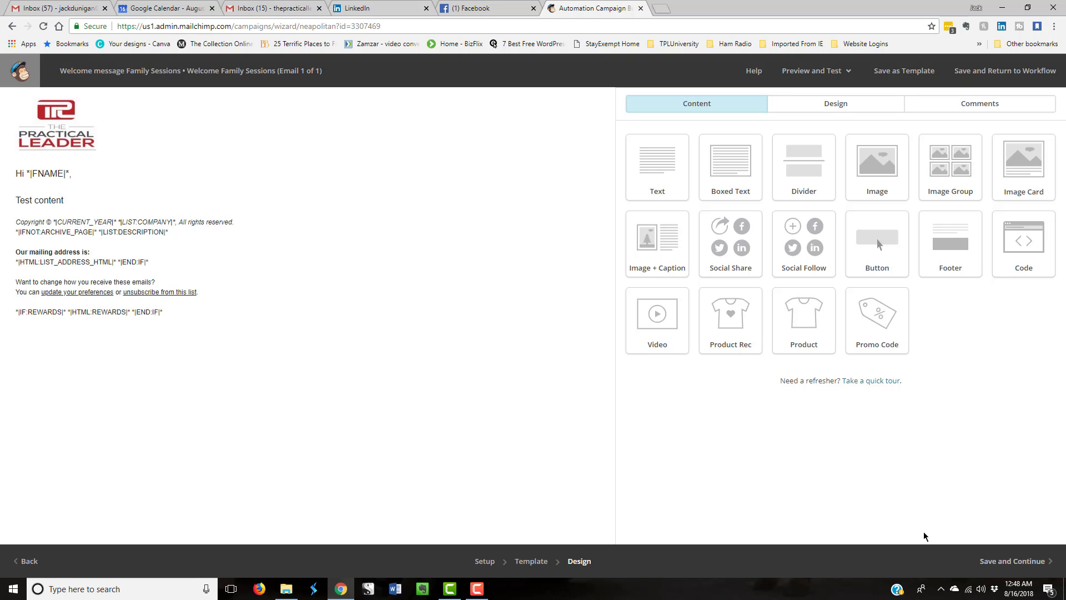
left_click(1026, 558)
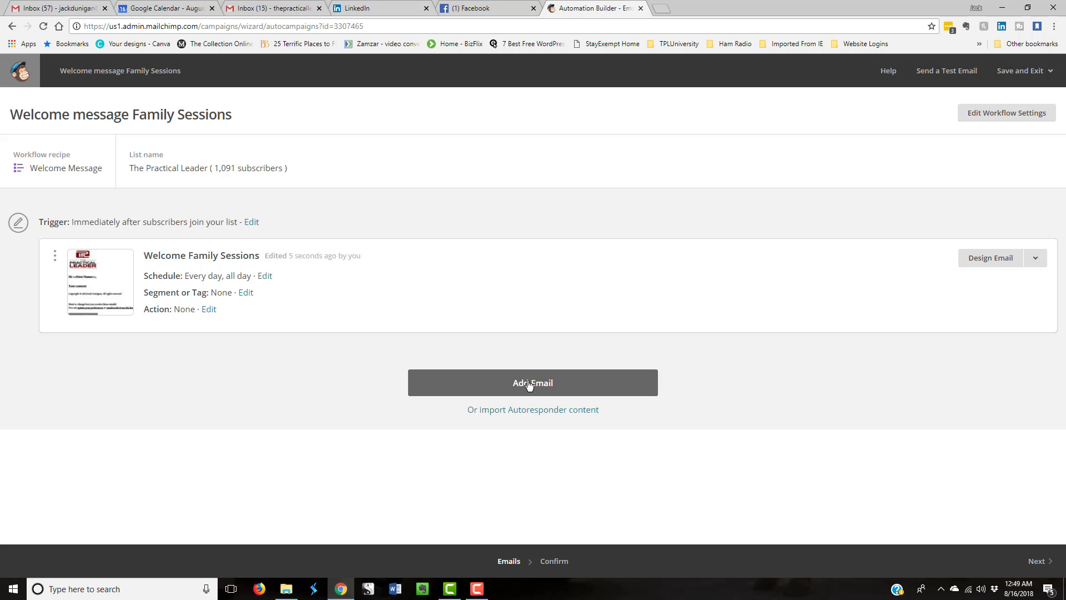
Add a second email to the workflow and set its trigger delay to 2 days after the previous email
left_click(529, 384)
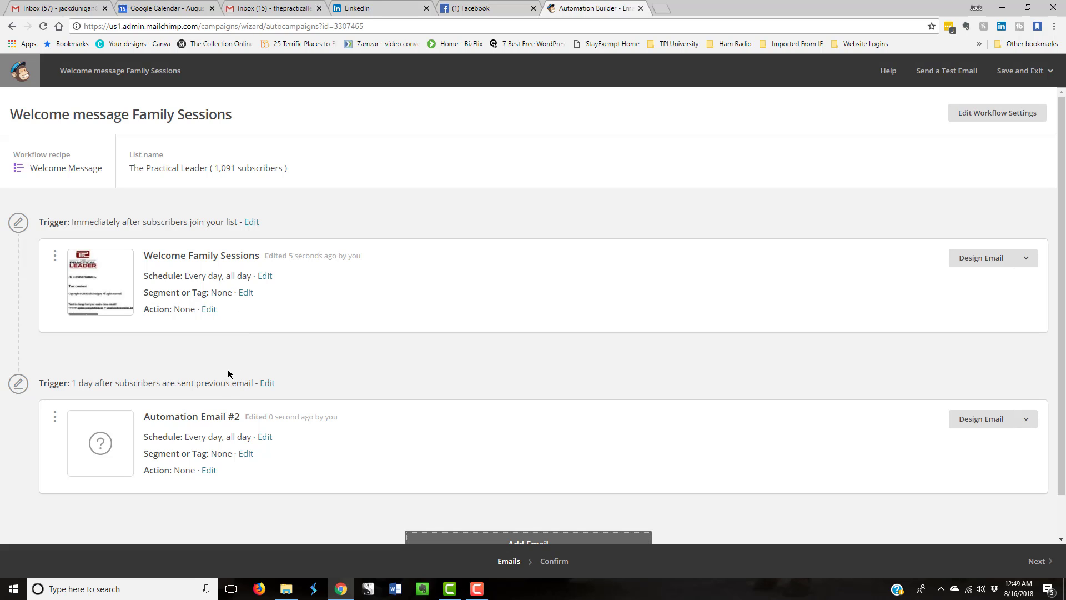
left_click(268, 384)
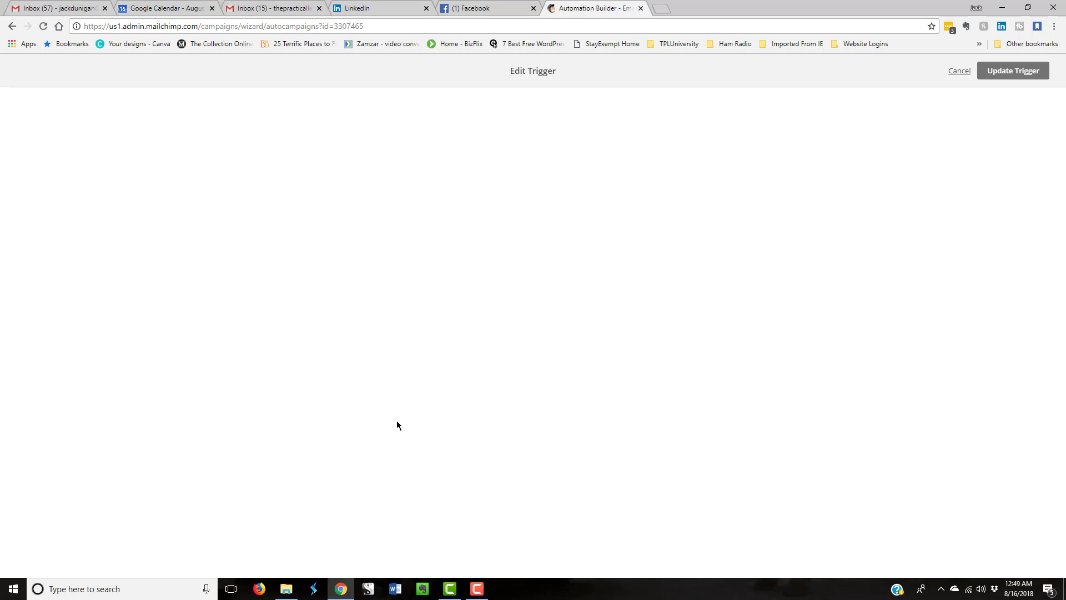
left_click(88, 236)
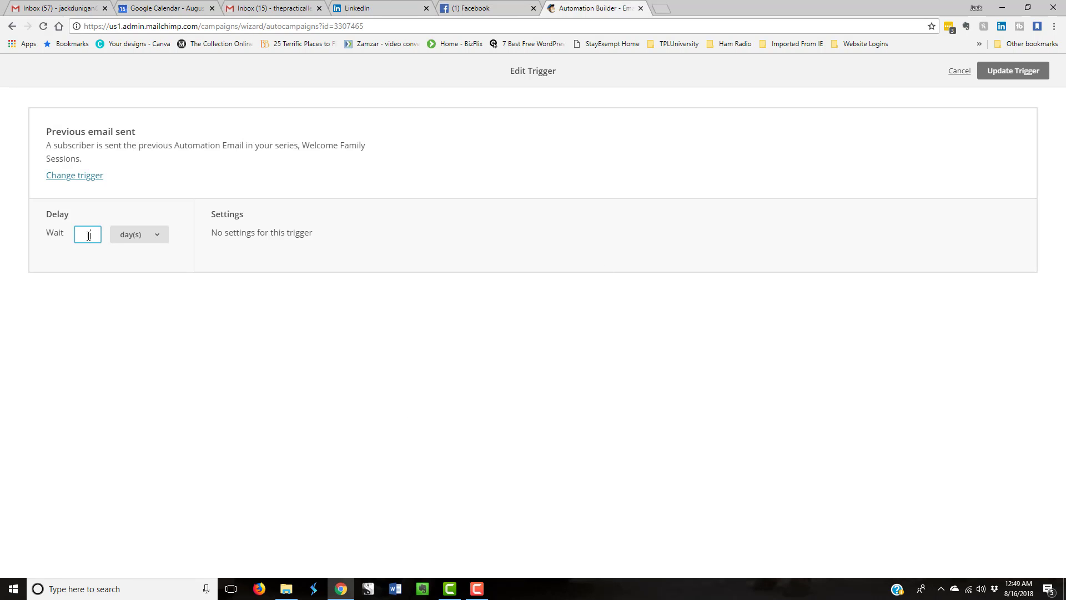
double_click(88, 235)
type("3")
left_click(1006, 70)
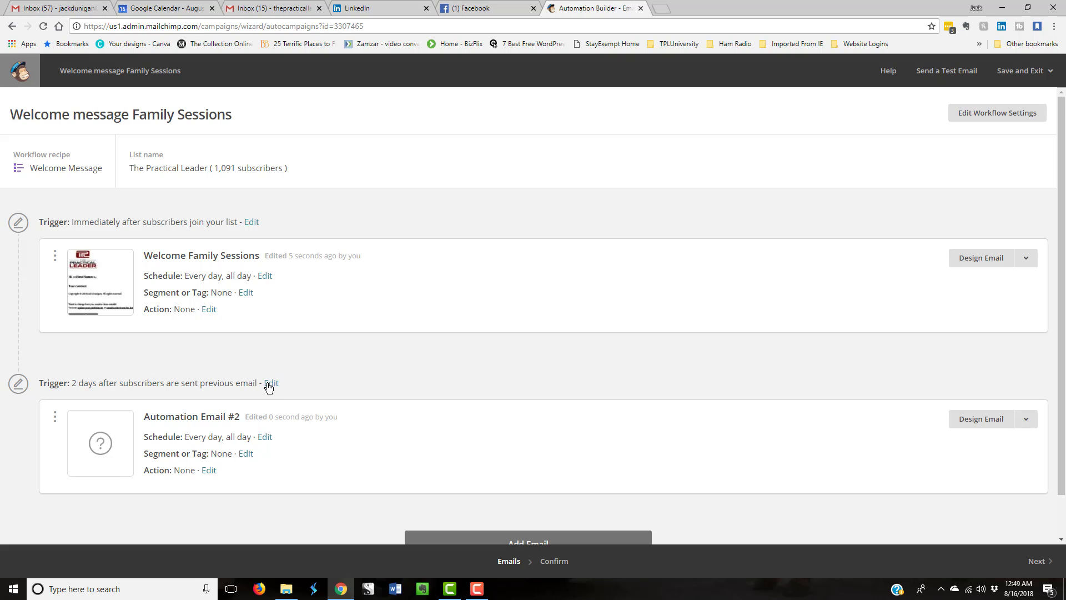
Open the second email's design setup and name it "Family Sessions Welcome Email #2"
left_click(981, 419)
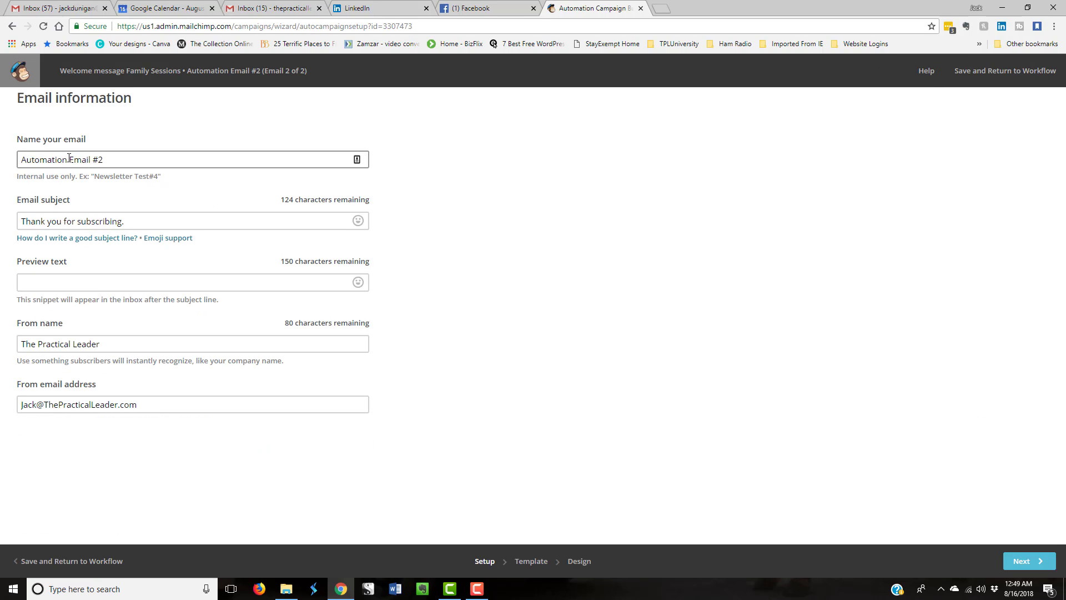
left_click_drag(69, 159, 20, 161)
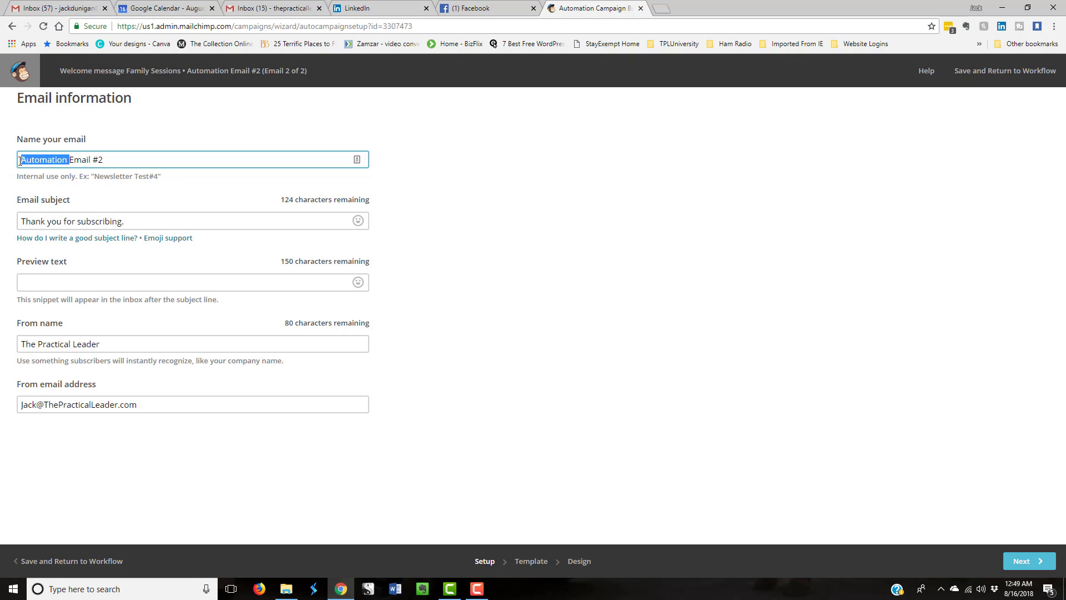
type("Family S")
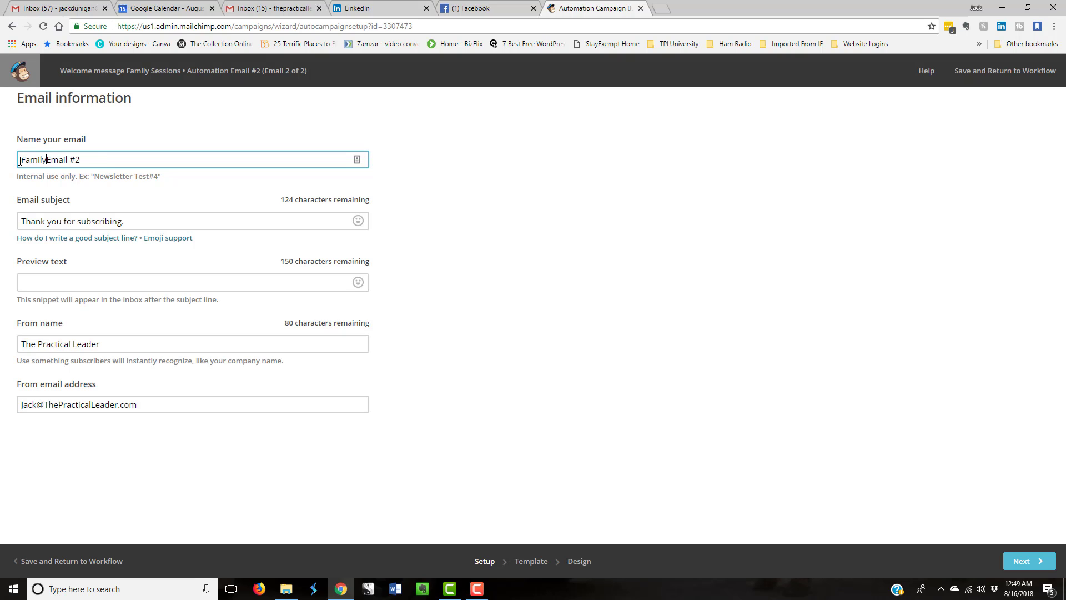
type("essions Welcome")
Continue to the template selection for the second email and choose the Simple Text layout
left_click(1029, 562)
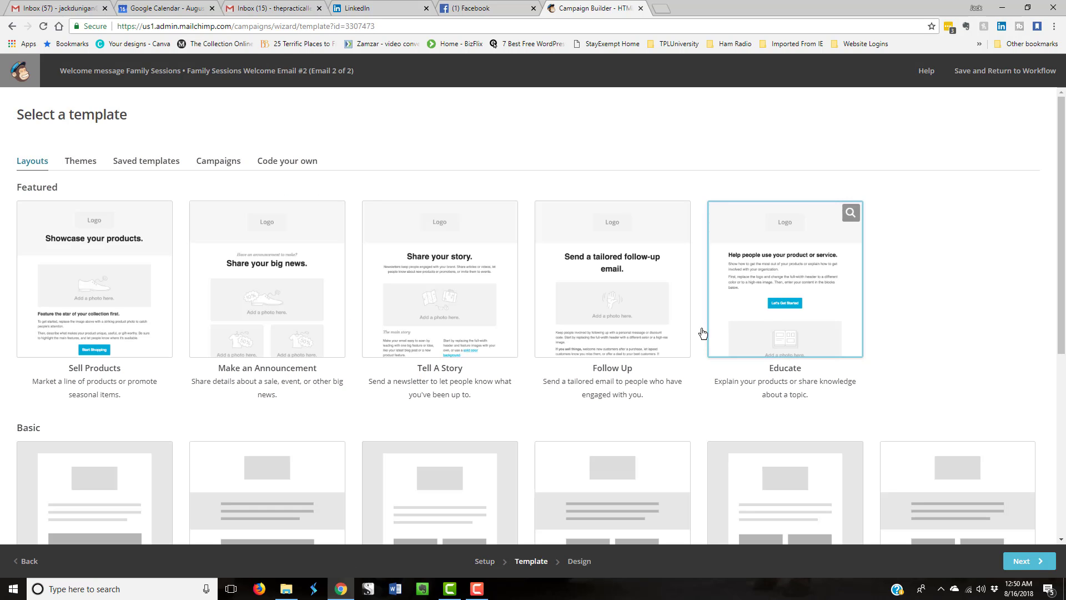
scroll(348, 350, "down", 6)
left_click(432, 380)
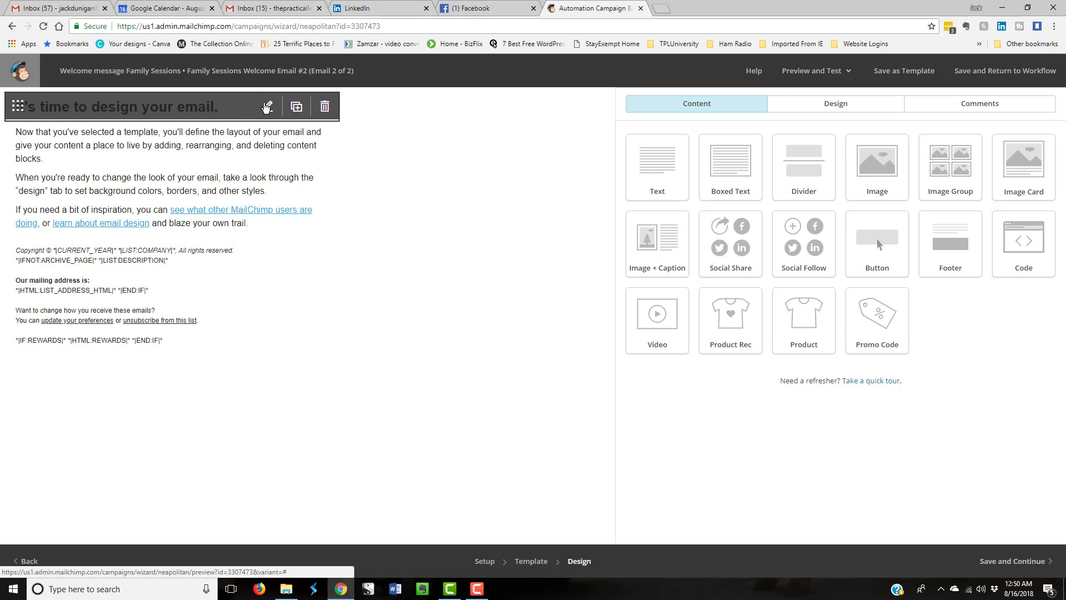
Delete the placeholder heading "It's time to design your email." from the second email's first text block
left_click(268, 106)
double_click(778, 210)
left_click(778, 210)
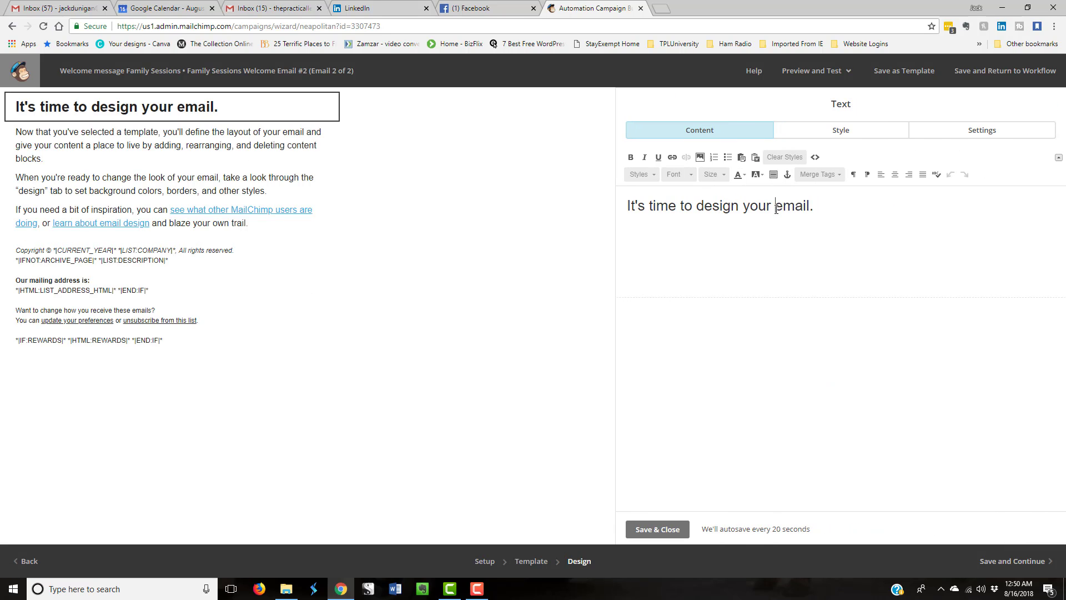
double_click(778, 209)
left_click_drag(816, 210, 625, 209)
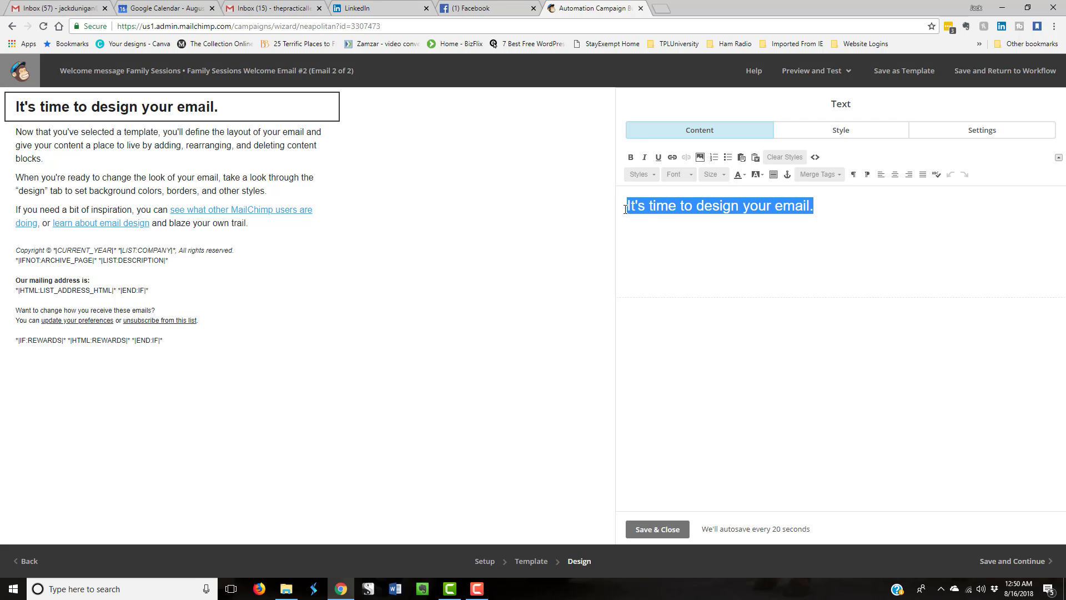
key("BackSpace")
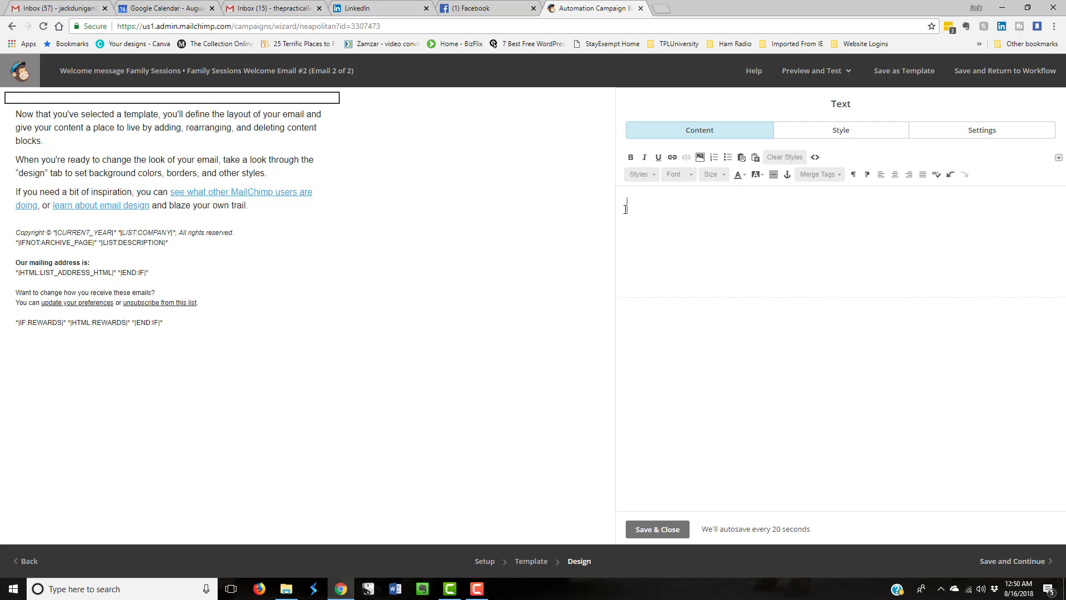
Pick The Practical Leader logo from the stored files as the image for the second email's emptied heading block
left_click(702, 158)
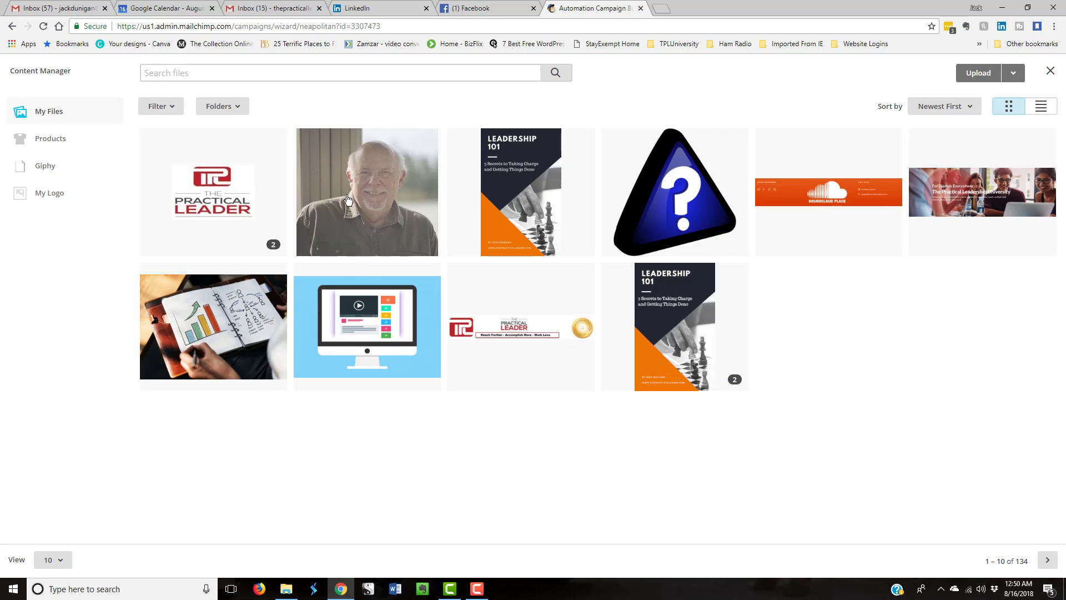
left_click(219, 174)
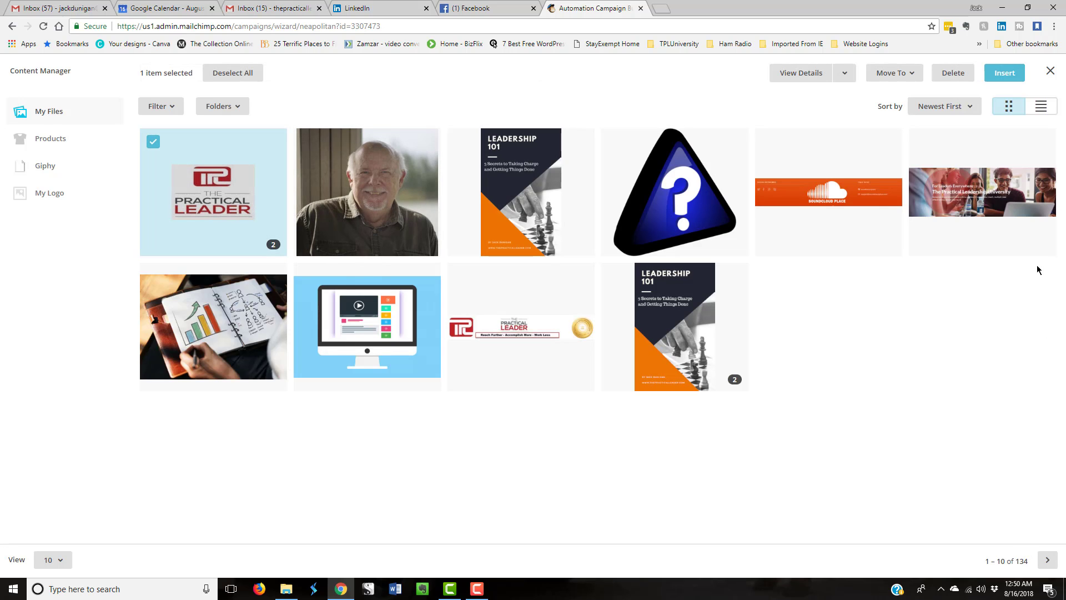
left_click(1007, 74)
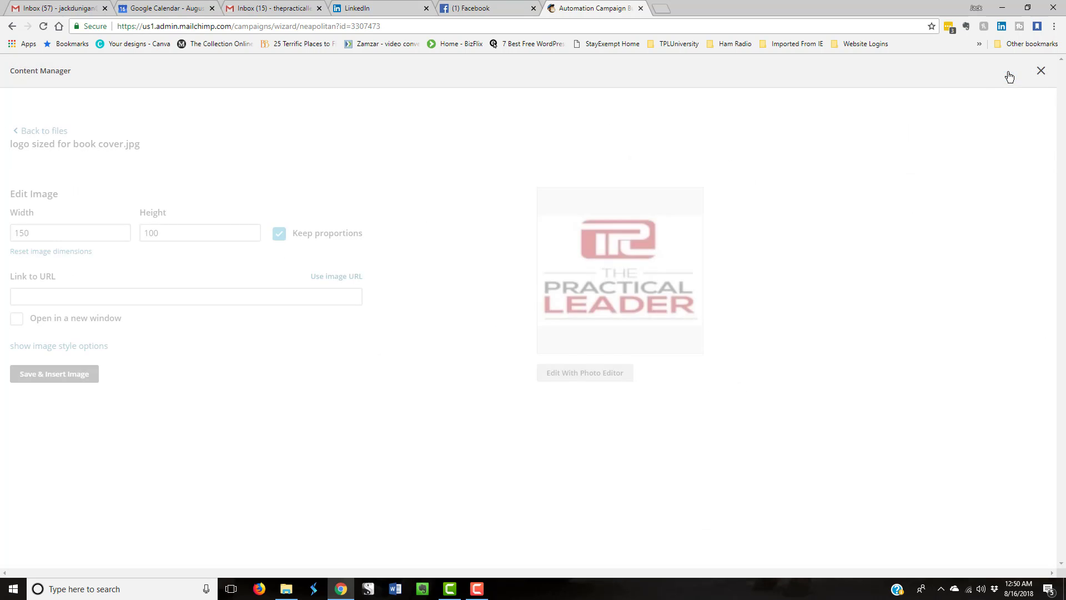
left_click(192, 298)
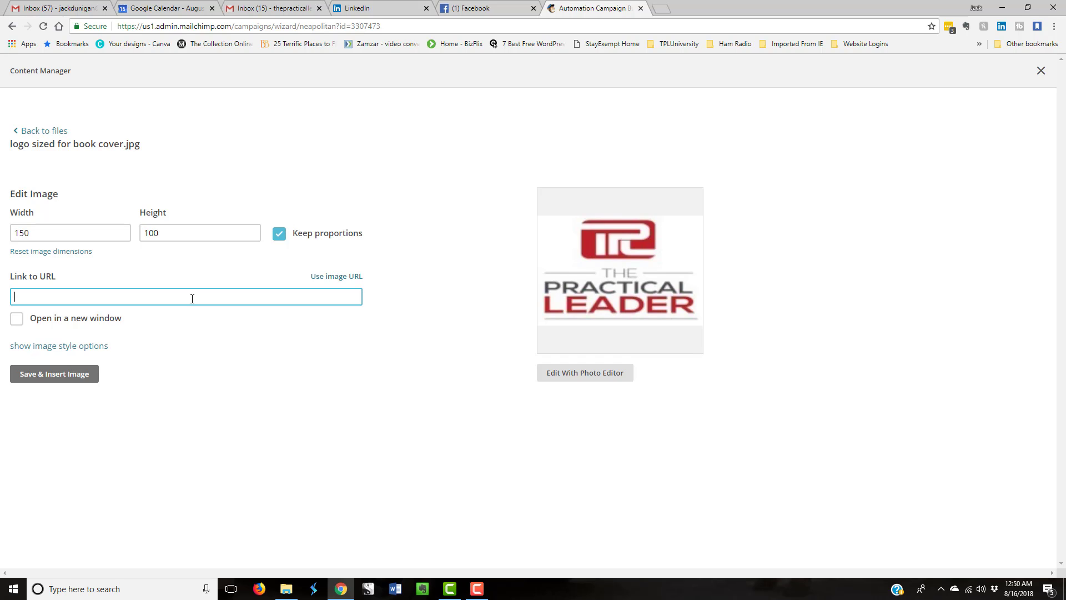
type("http://www.thepracticalleader.com")
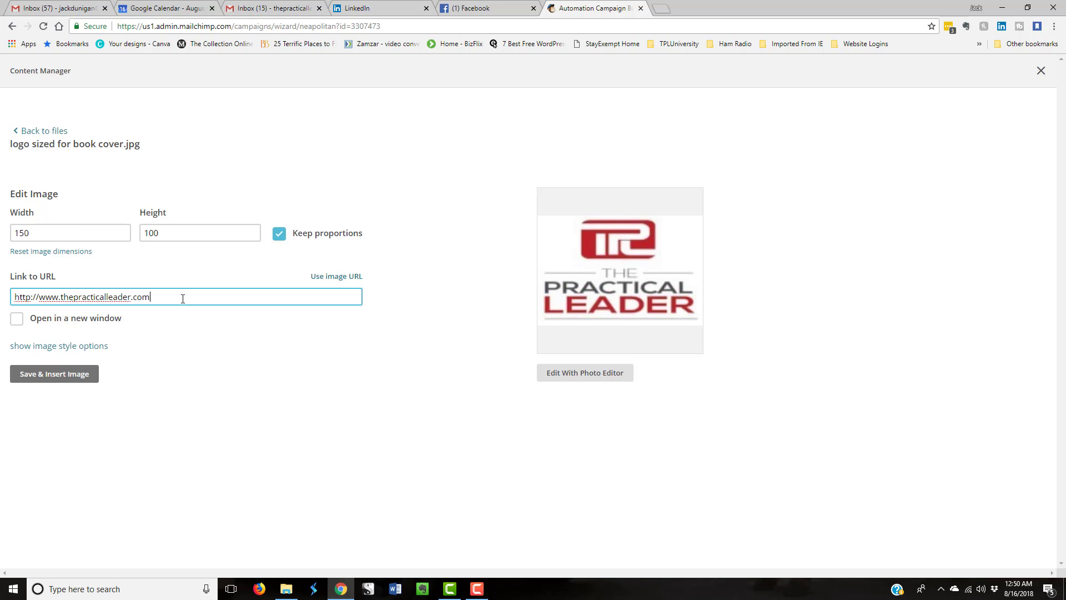
left_click(16, 319)
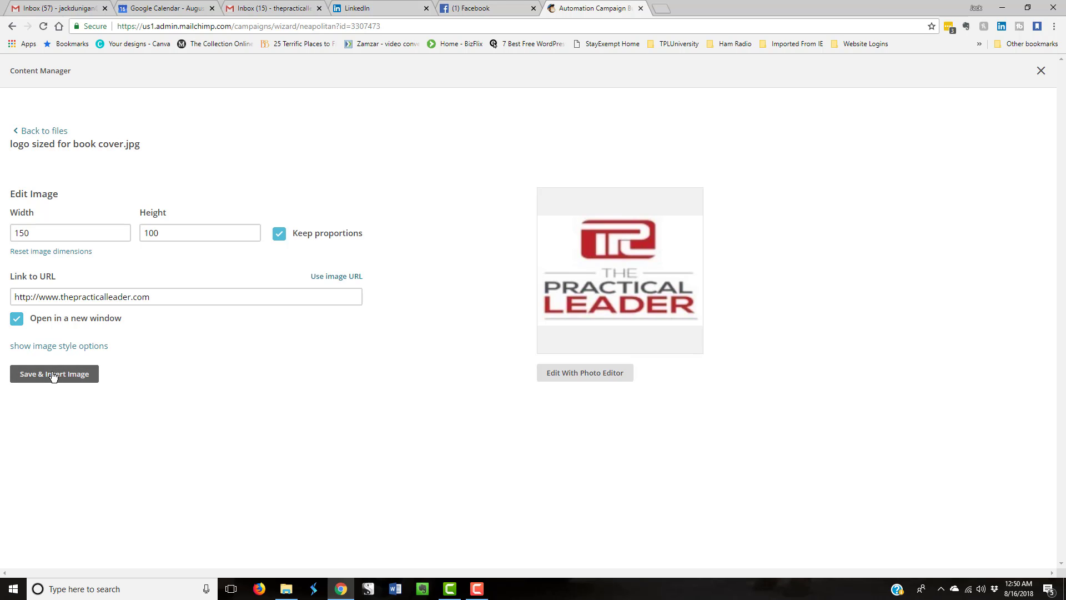
left_click(54, 374)
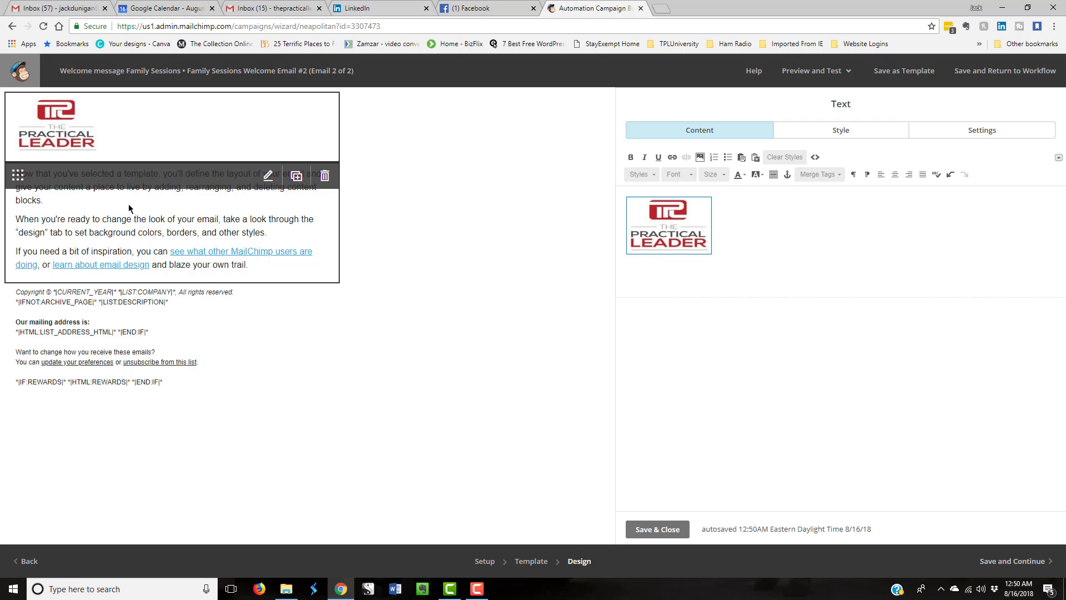
Replace the second email's placeholder body paragraphs with the greeting "Hi *|FNAME|*", using the First Name merge tag
left_click(268, 175)
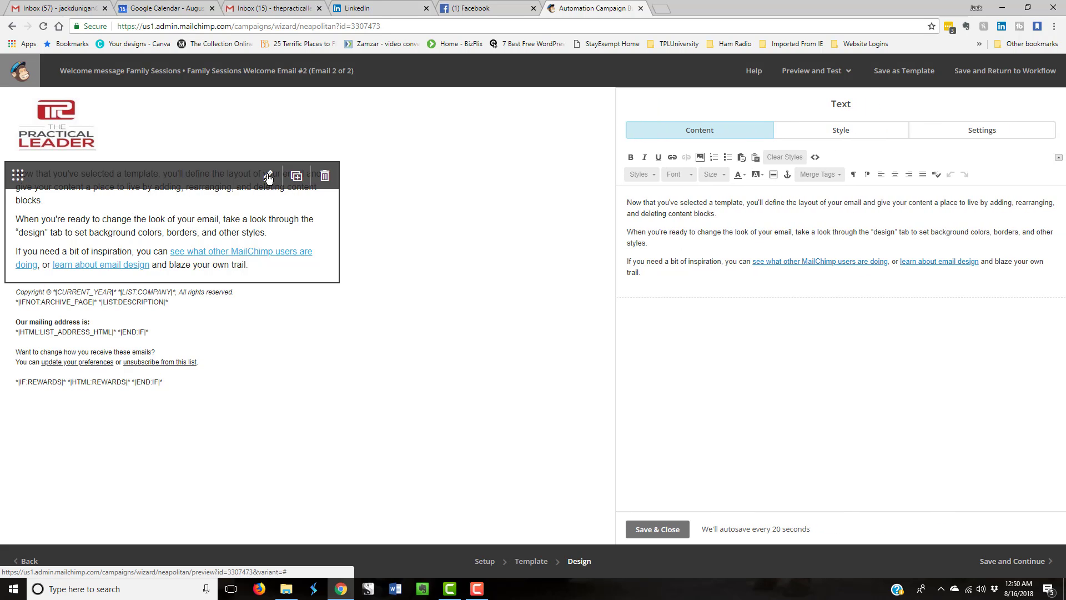
left_click_drag(643, 272, 629, 204)
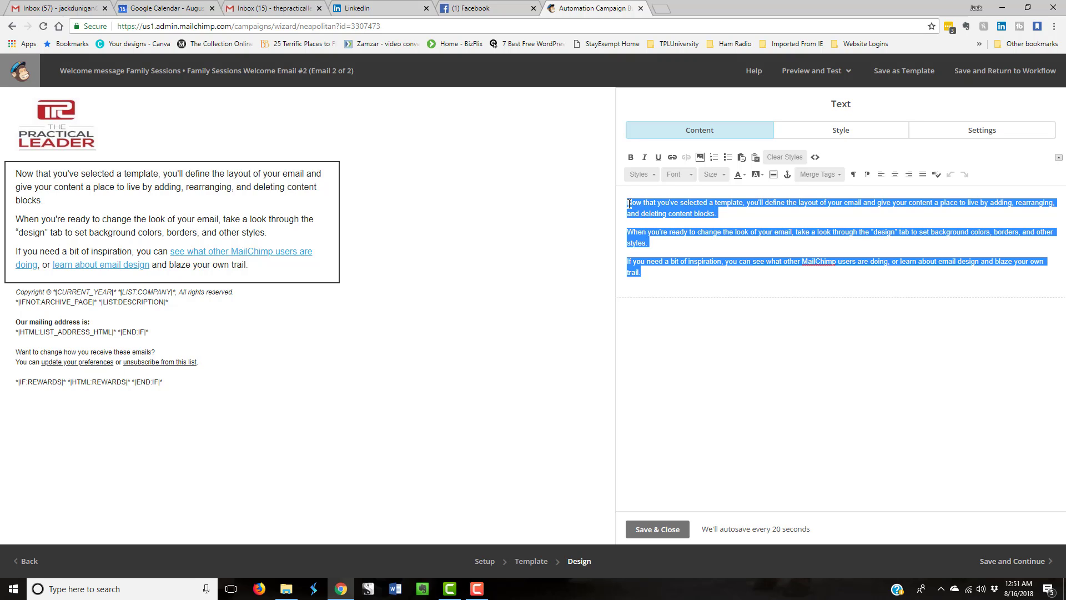
type("Hi")
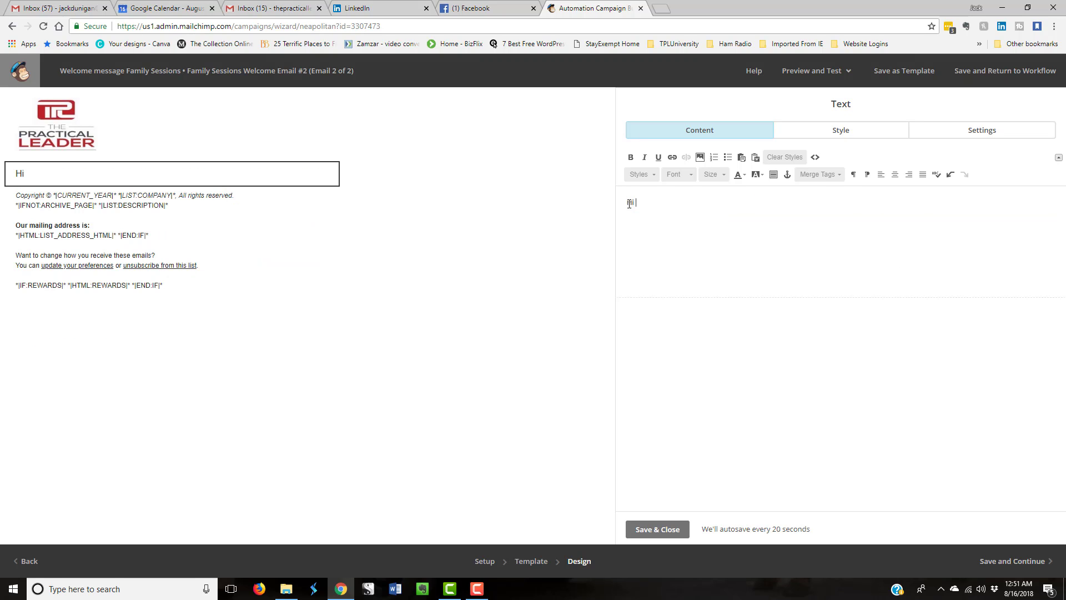
left_click(837, 174)
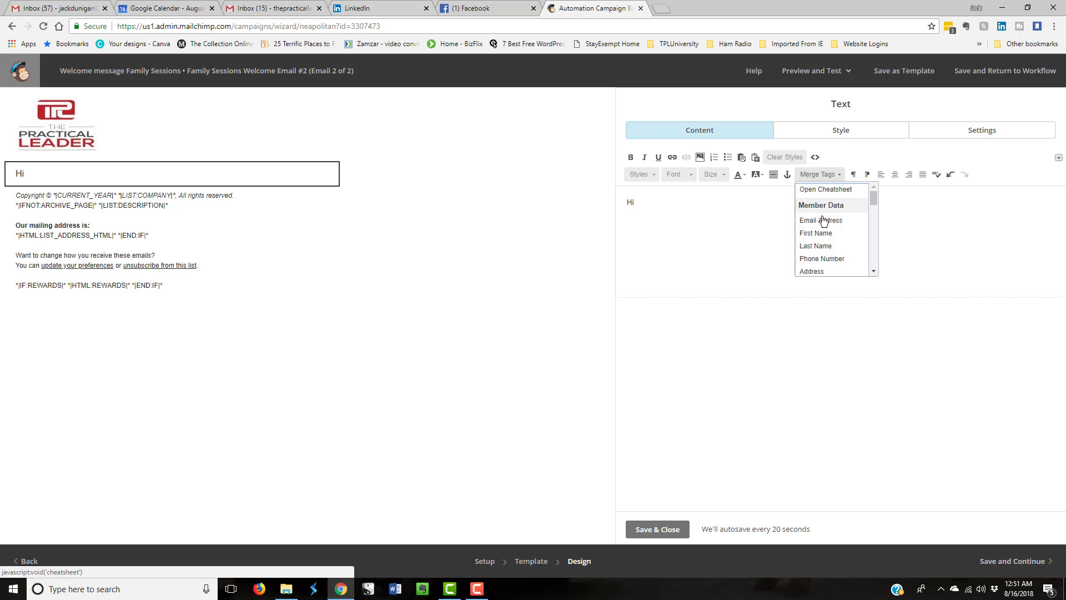
left_click(816, 234)
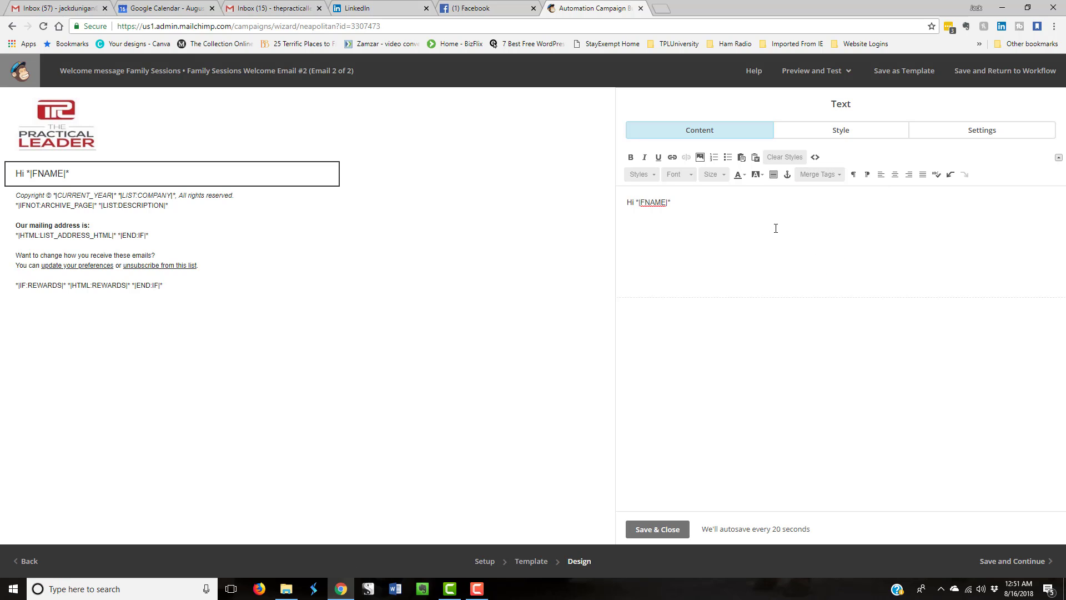
Finish the second email's greeting with a comma, add the paragraph "Test content 2" below it, and save the text block
type(",")
key("Return")
type("Tes")
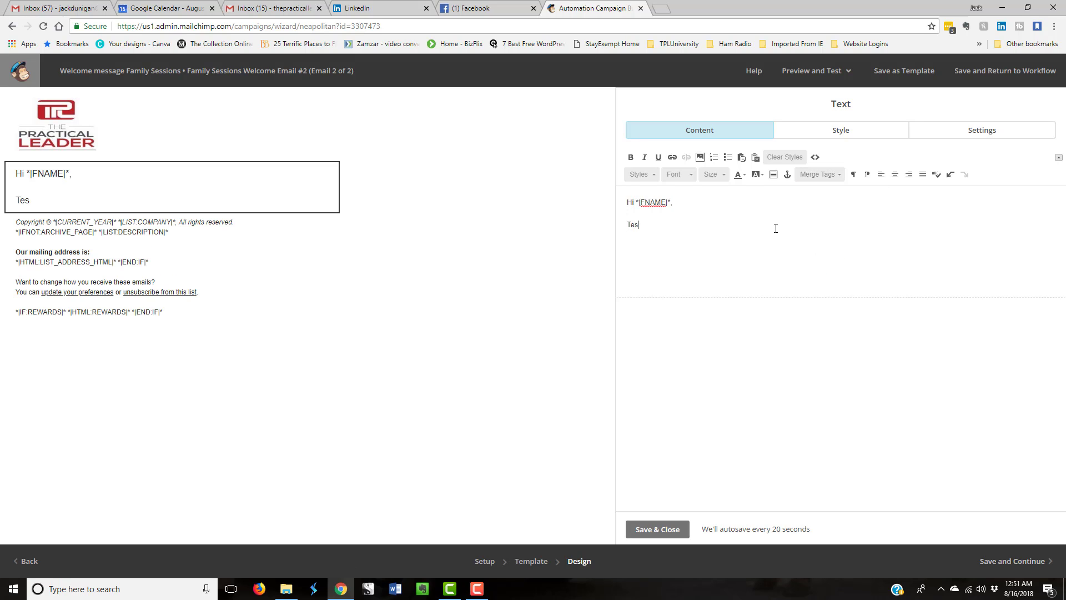
type("t content 2")
left_click(659, 530)
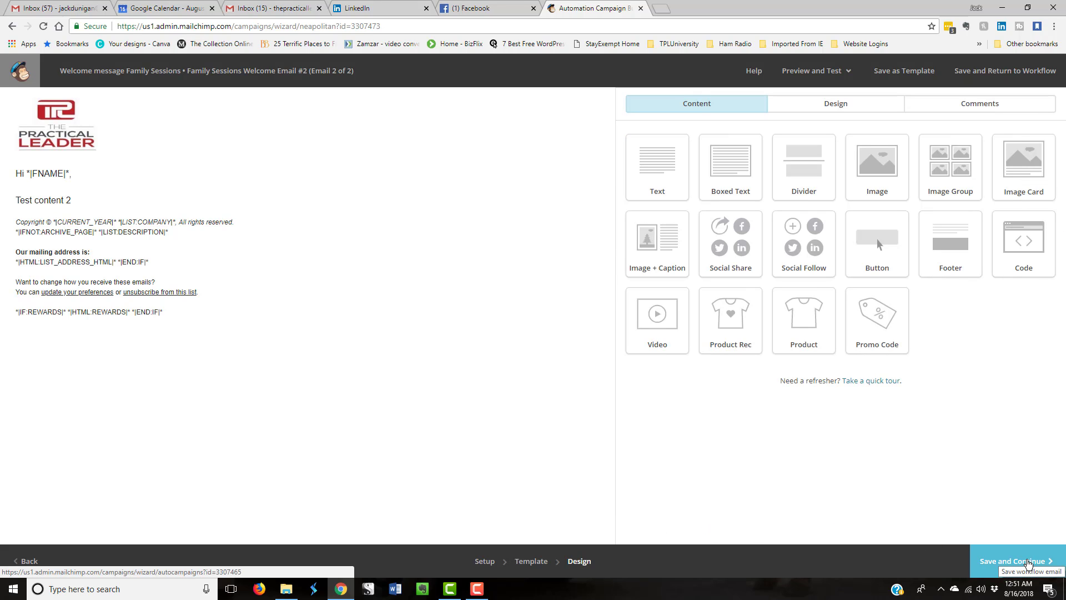
Save the second email's design and advance the Family Sessions automation to its final workflow review
left_click(1029, 562)
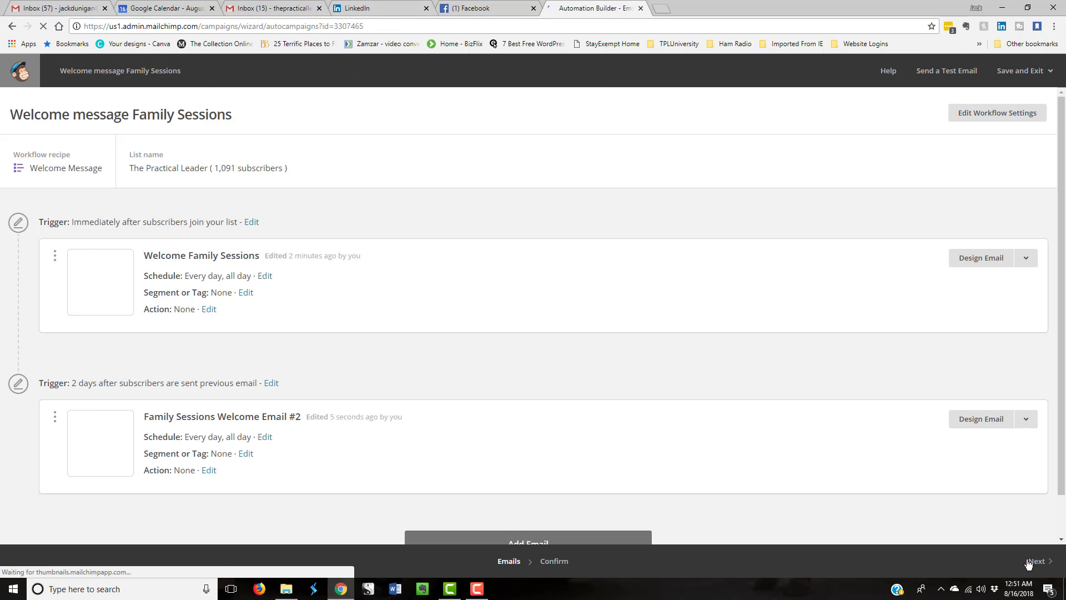
scroll(641, 385, "down", 2)
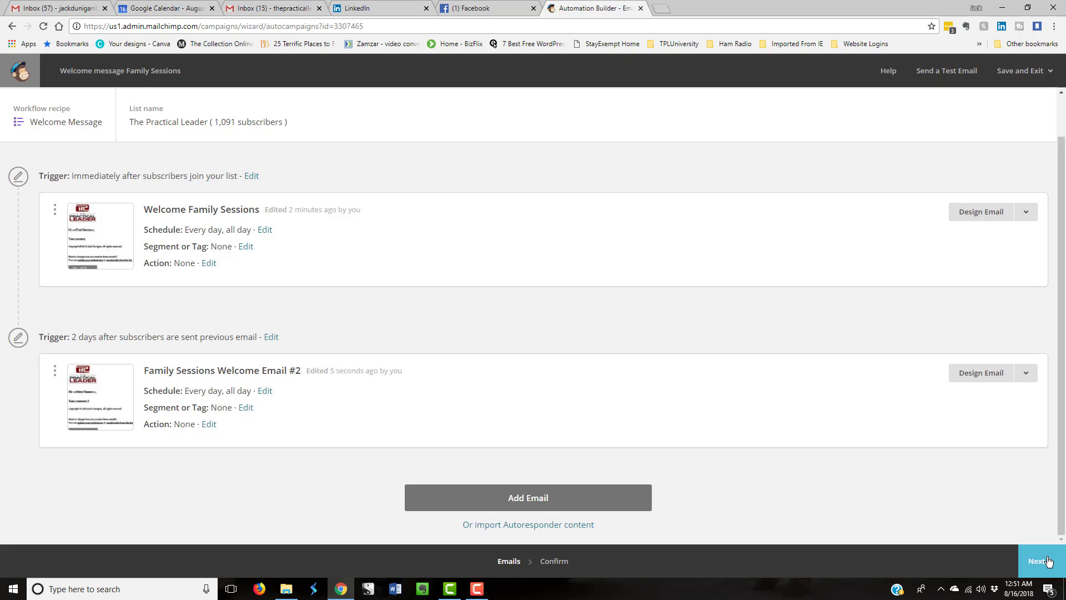
left_click(1047, 562)
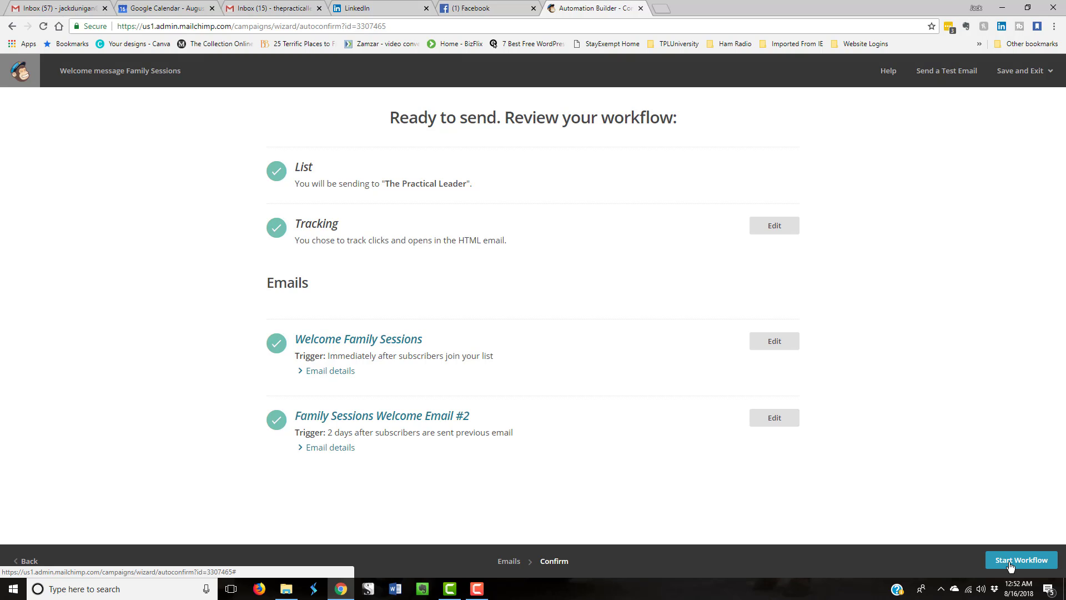
Look at the options for sending a test of the workflow's emails, and close them without sending
left_click(946, 78)
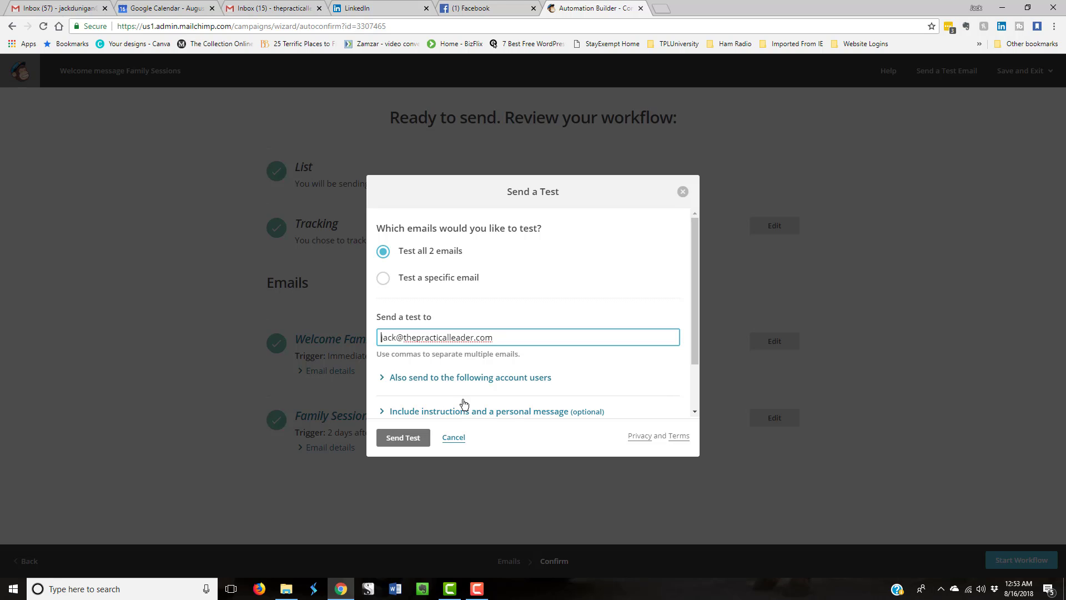
left_click(454, 439)
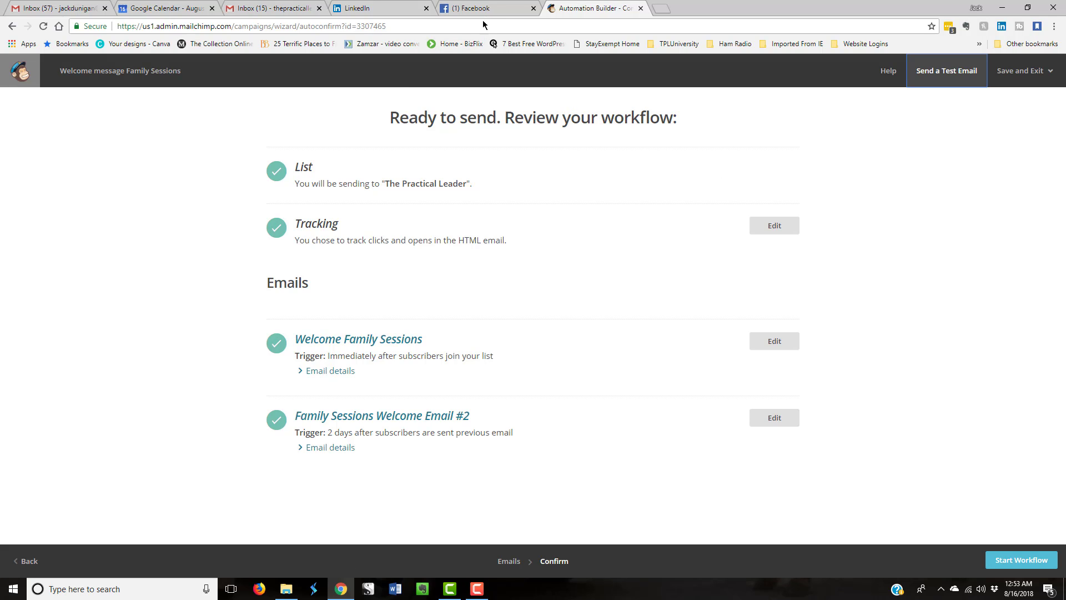
left_click(477, 589)
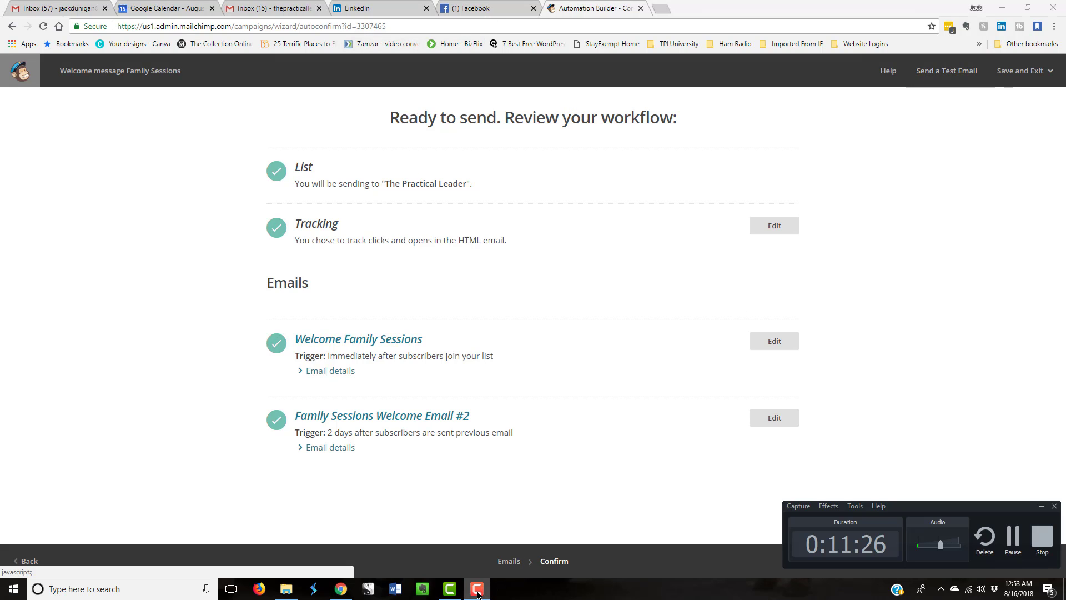